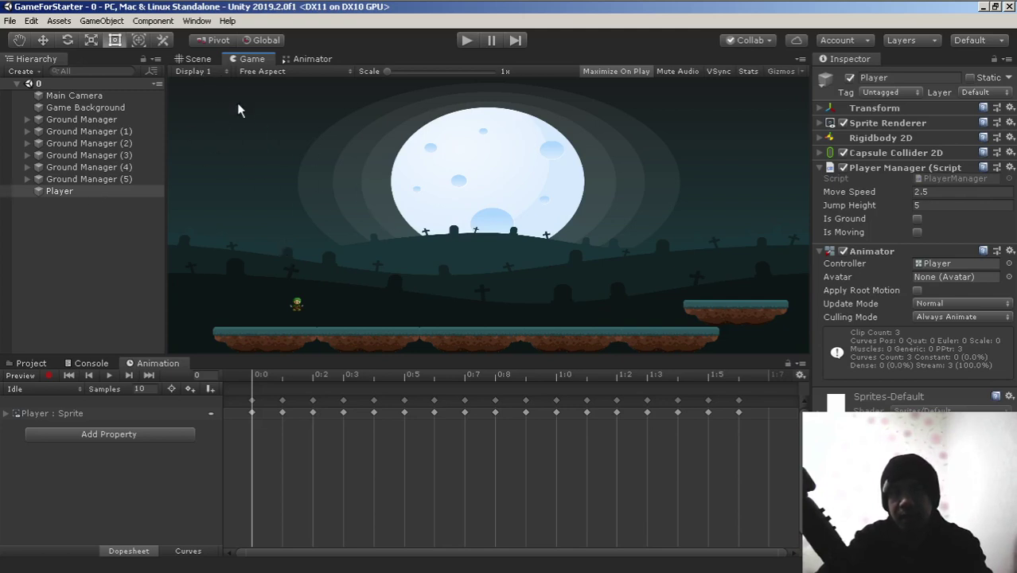
Show the Player object up close in the Scene view and expand its Transform component
left_click(199, 60)
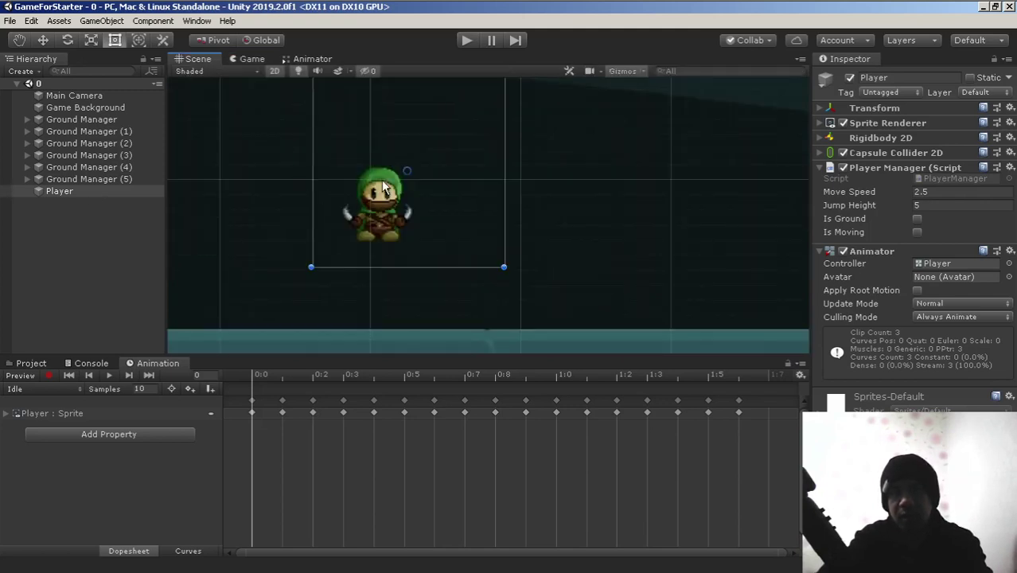
scroll(383, 187, "down", 1)
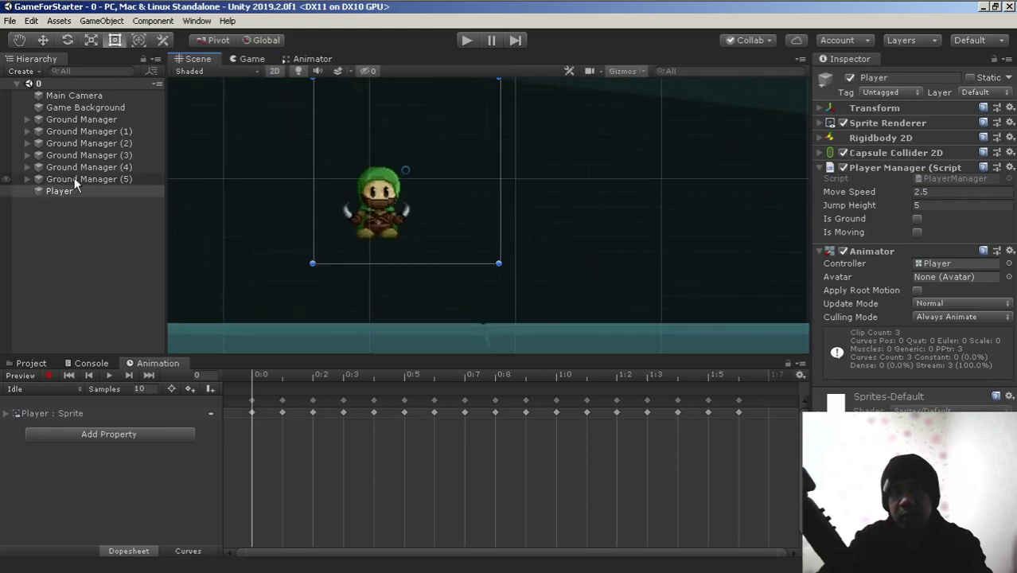
left_click(55, 191)
double_click(56, 191)
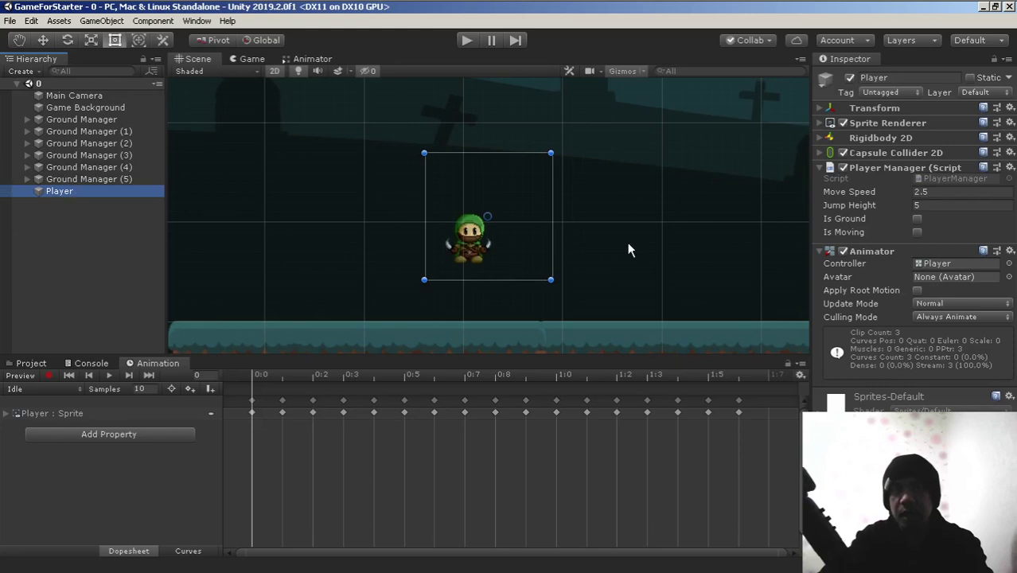
scroll(562, 238, "up", 1)
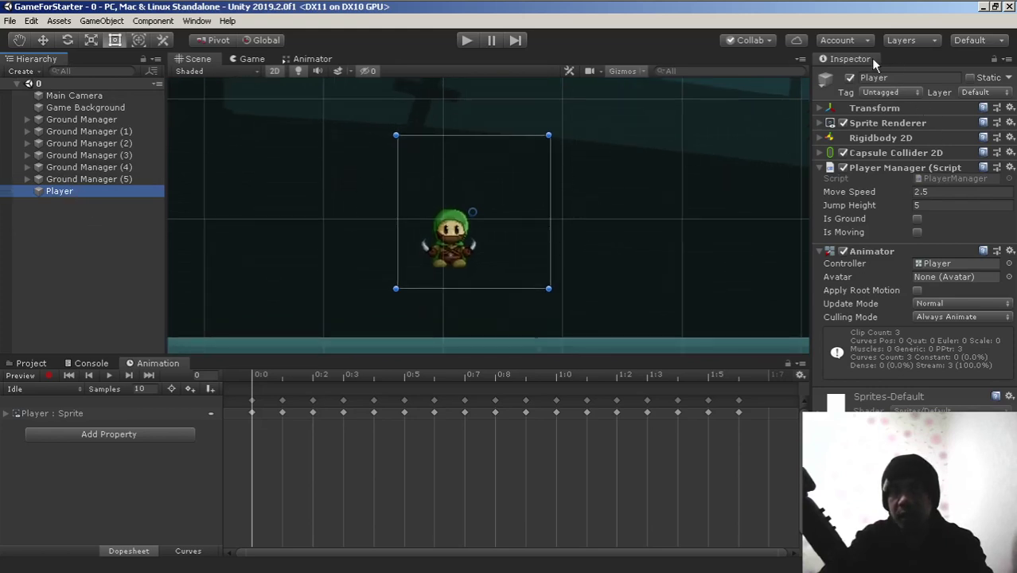
left_click(824, 113)
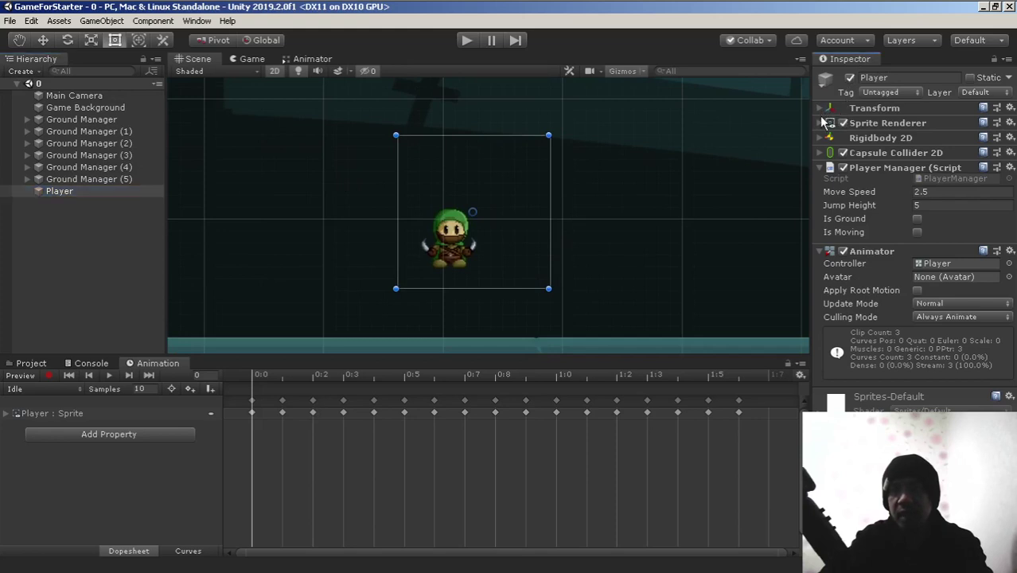
left_click(823, 111)
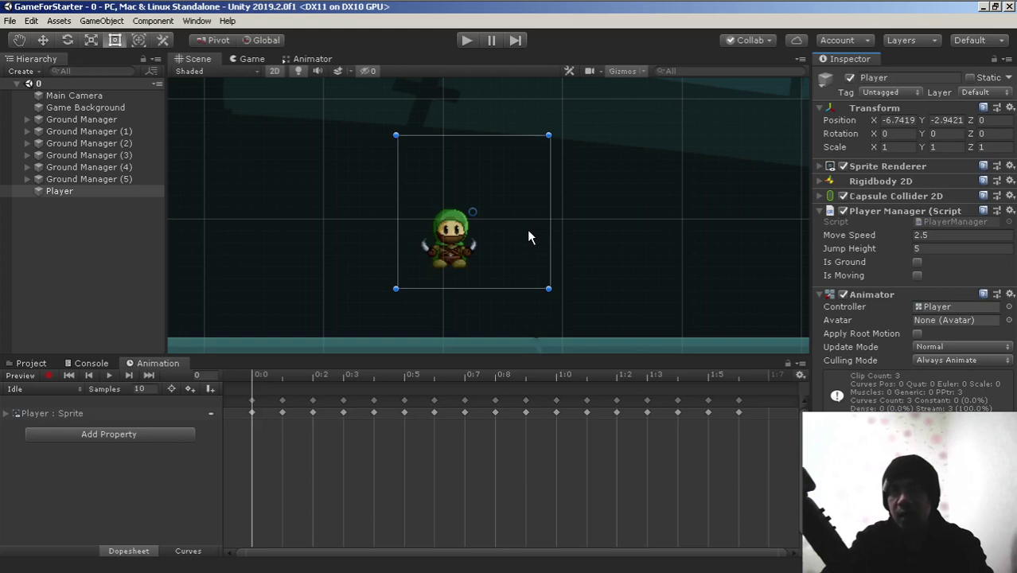
Try flipping the Player horizontally by alternating its X scale between -1 and 1, ending at 1
left_click(890, 146)
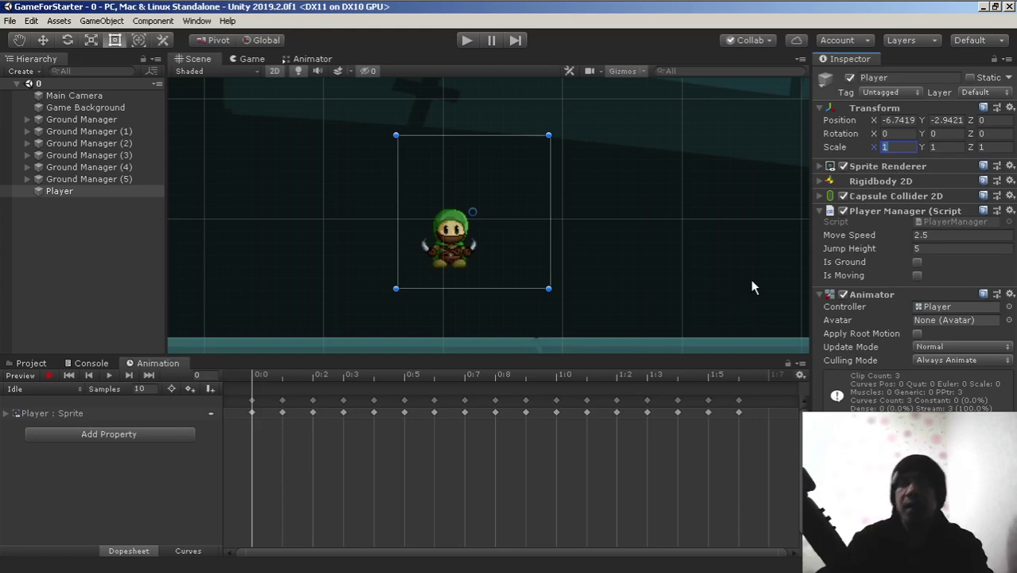
type("-1")
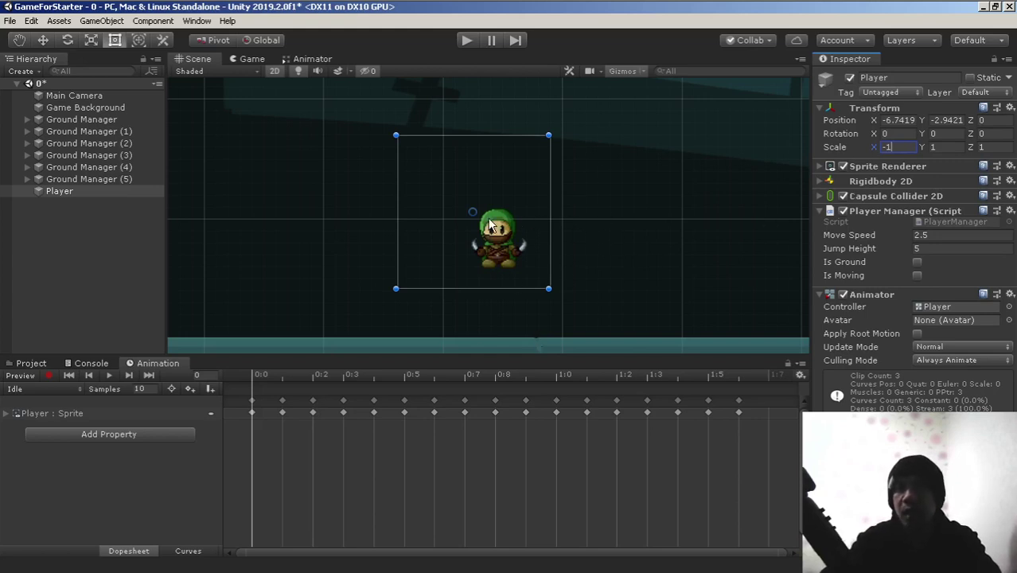
left_click(875, 148)
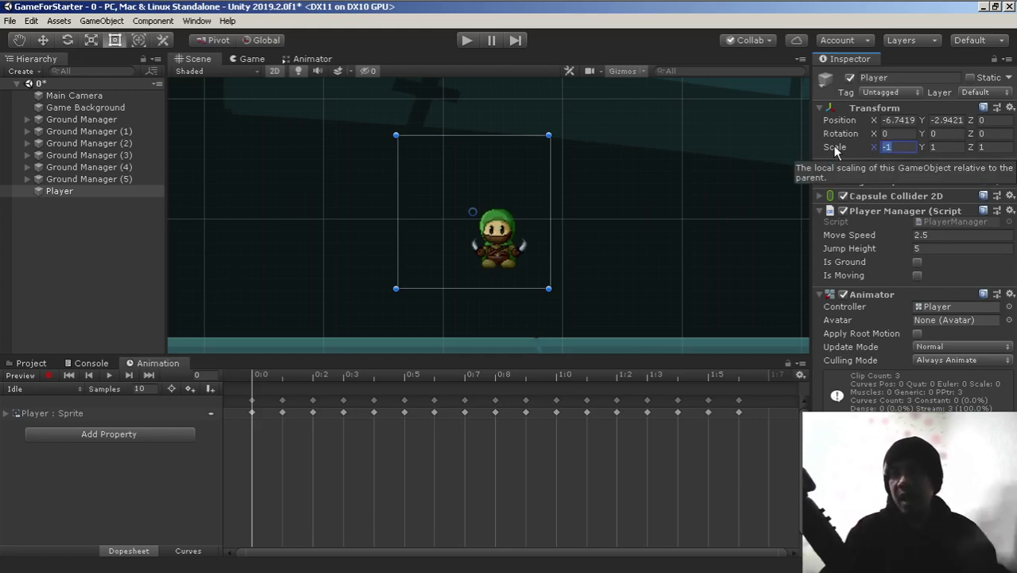
type("1")
key("Return")
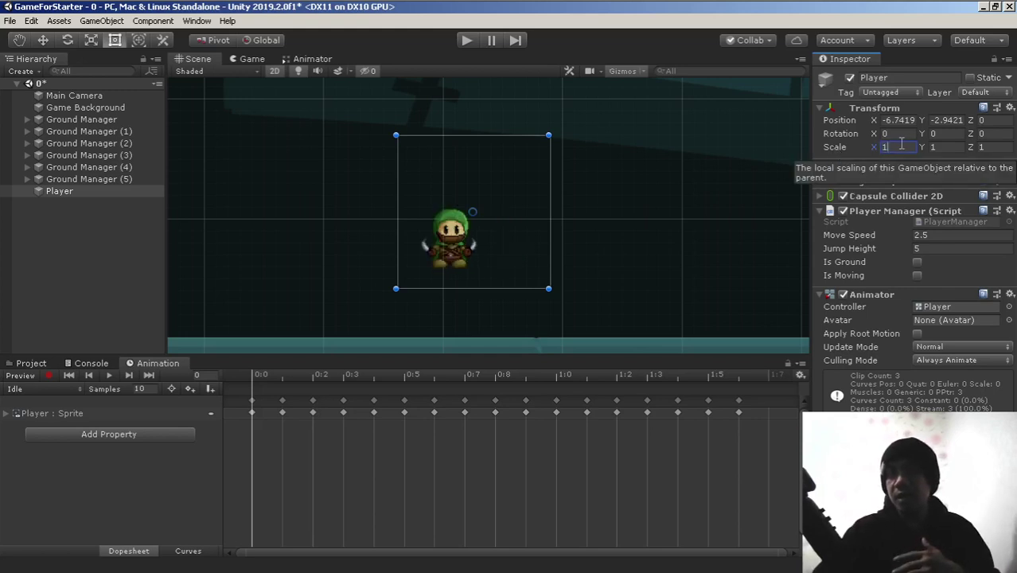
type("-1")
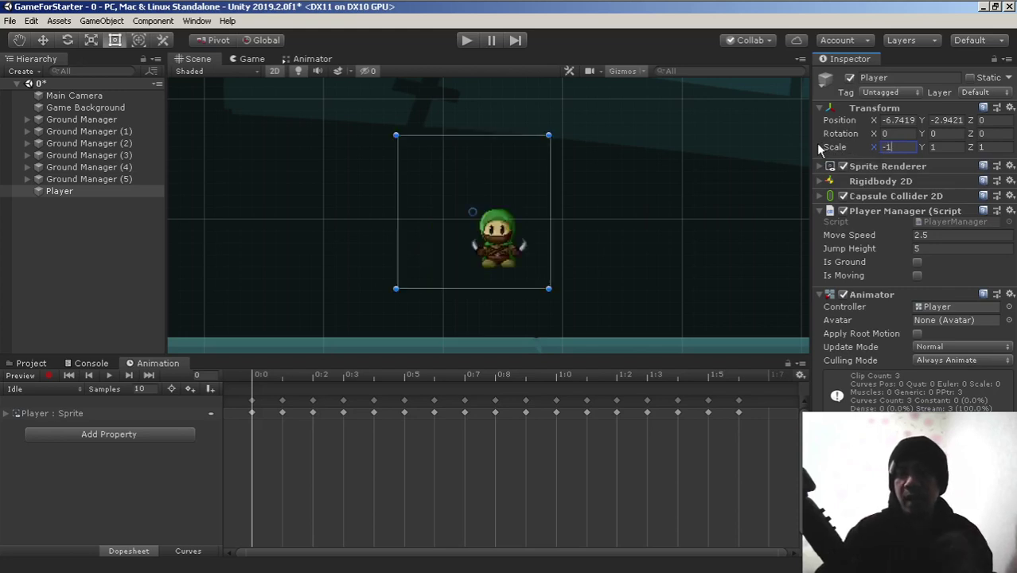
key("Return")
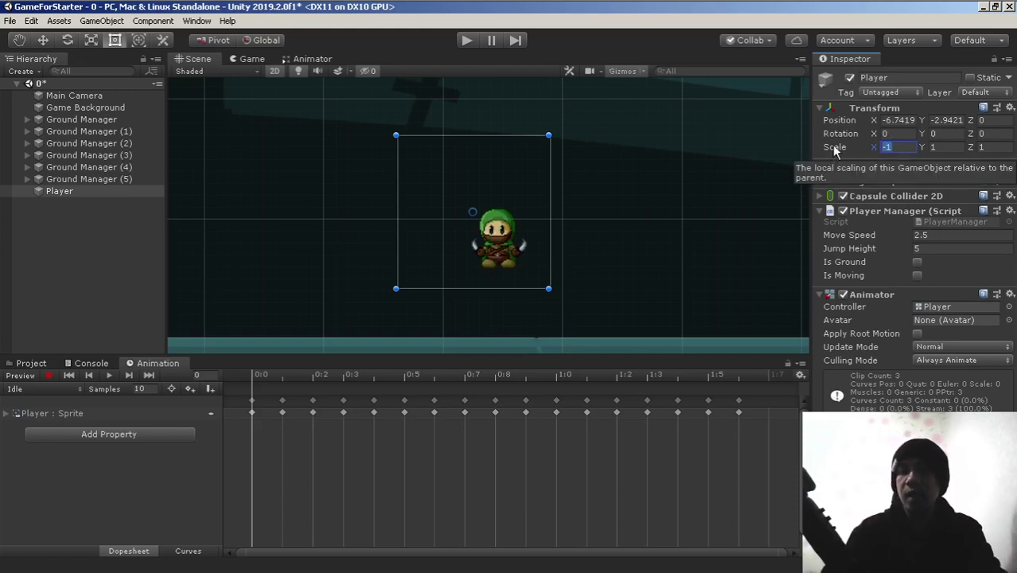
type("1")
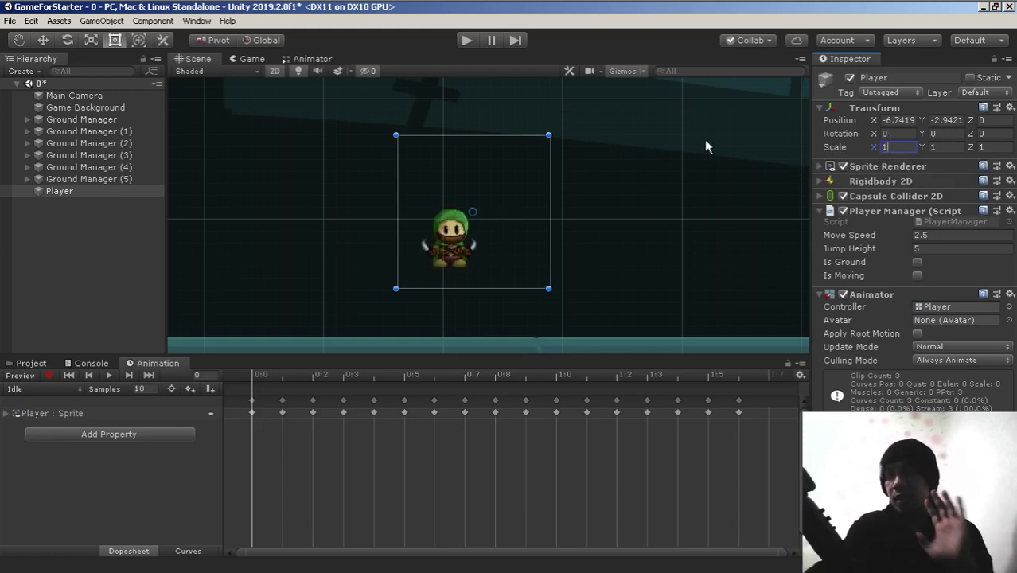
Open the Player's PlayerManager script in Visual Studio and go to the key input conditions in FixedUpdate
mouse_move(328, 9)
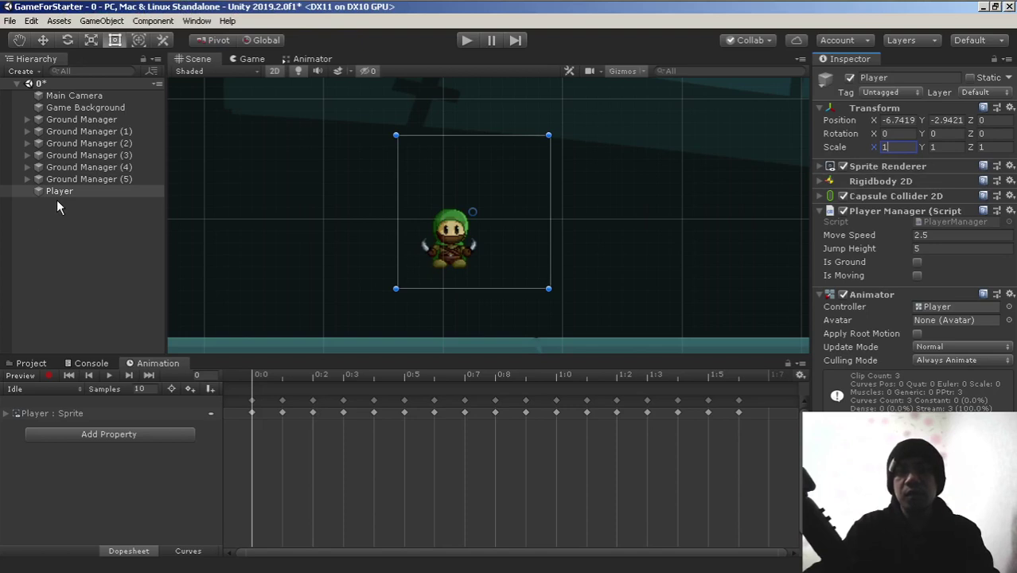
left_click(55, 191)
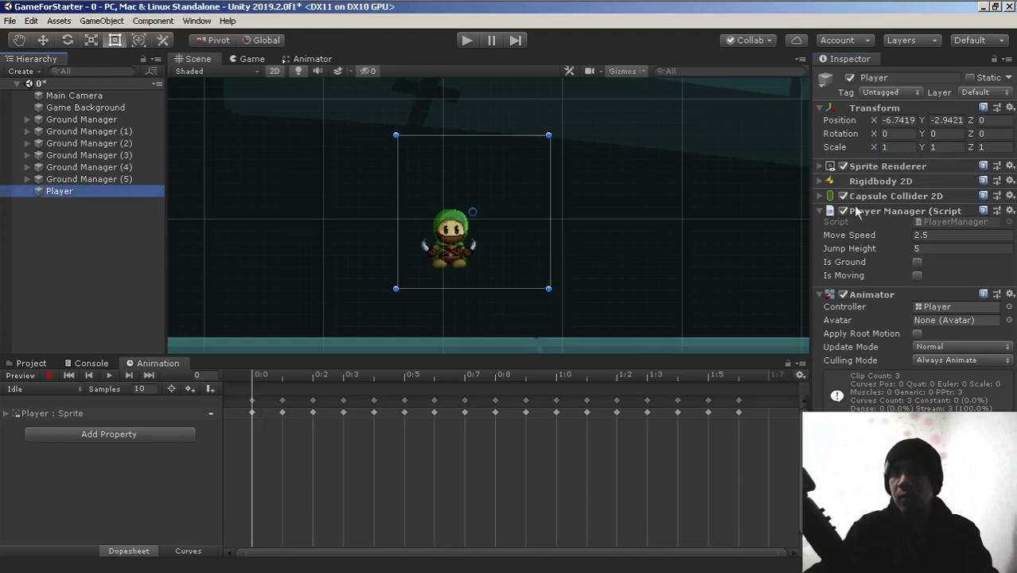
double_click(956, 223)
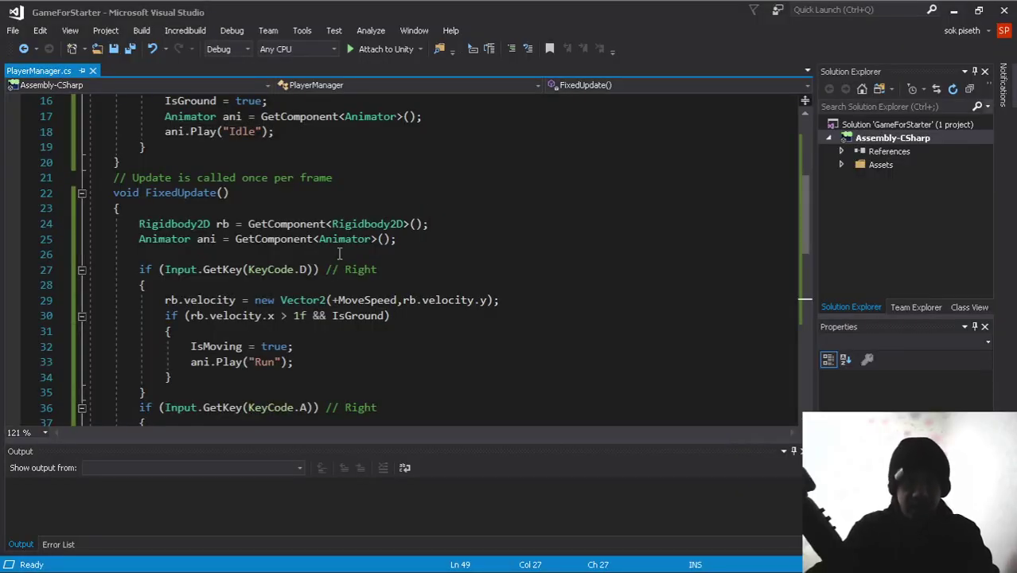
scroll(274, 253, "down", 1)
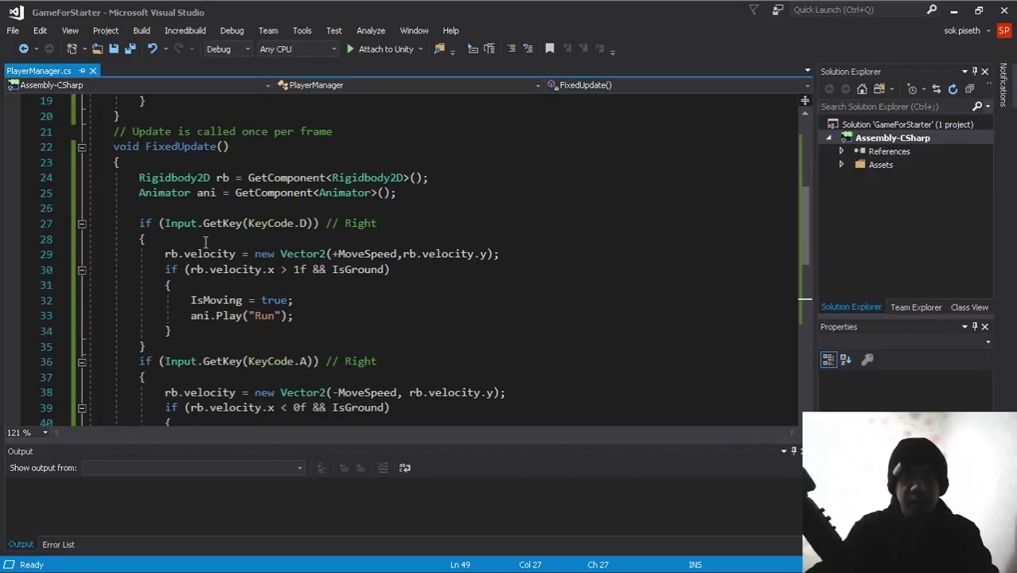
scroll(208, 240, "down", 1)
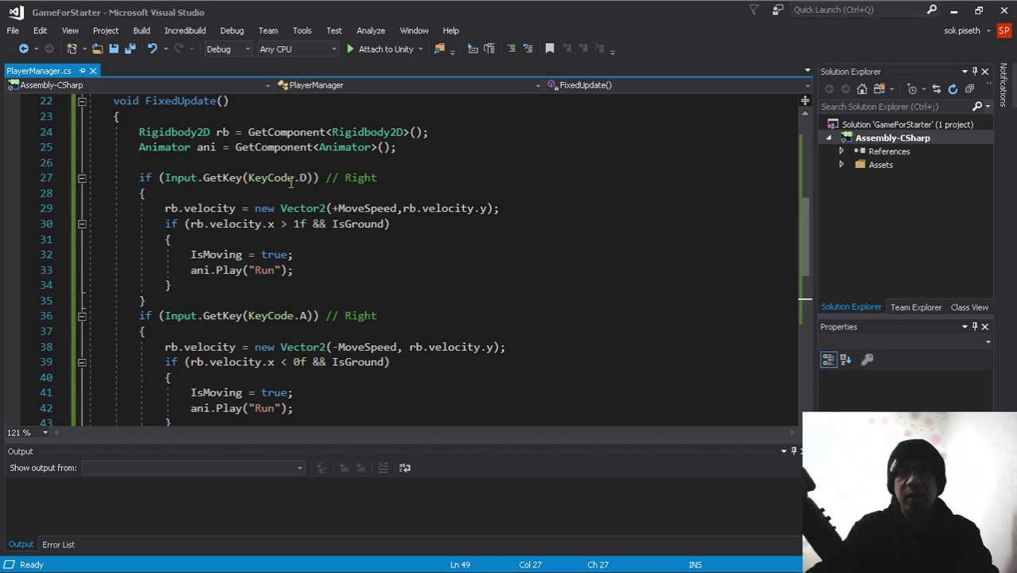
Start a new line with transform.localScale at the beginning of the KeyCode.D block in FixedUpdate
left_click(194, 196)
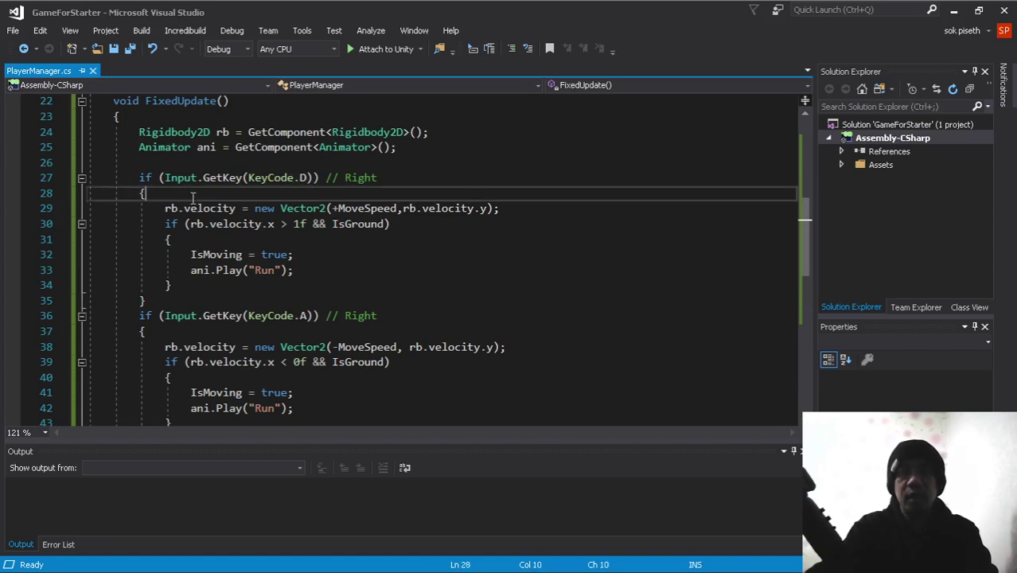
key("Return")
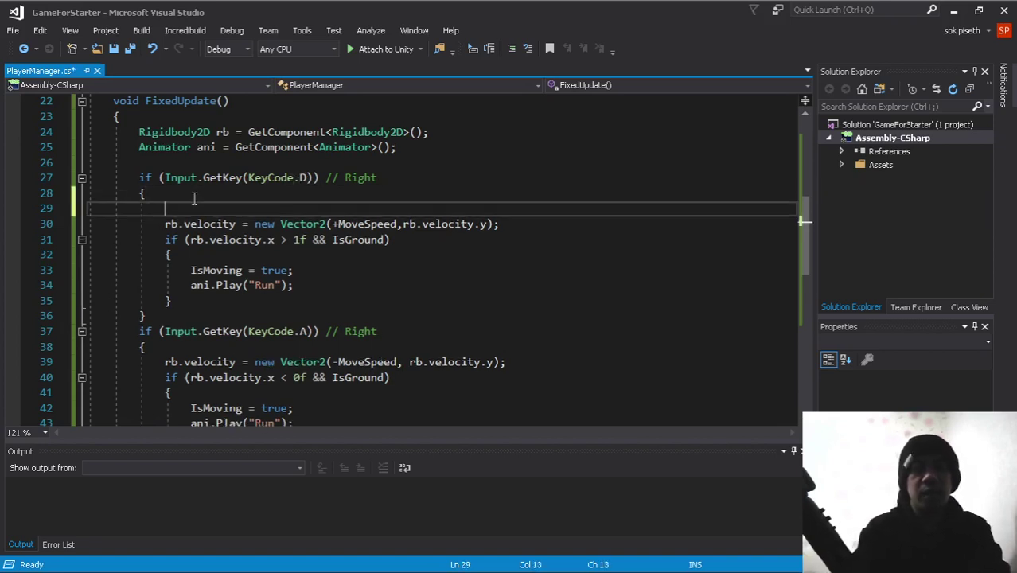
type("transform")
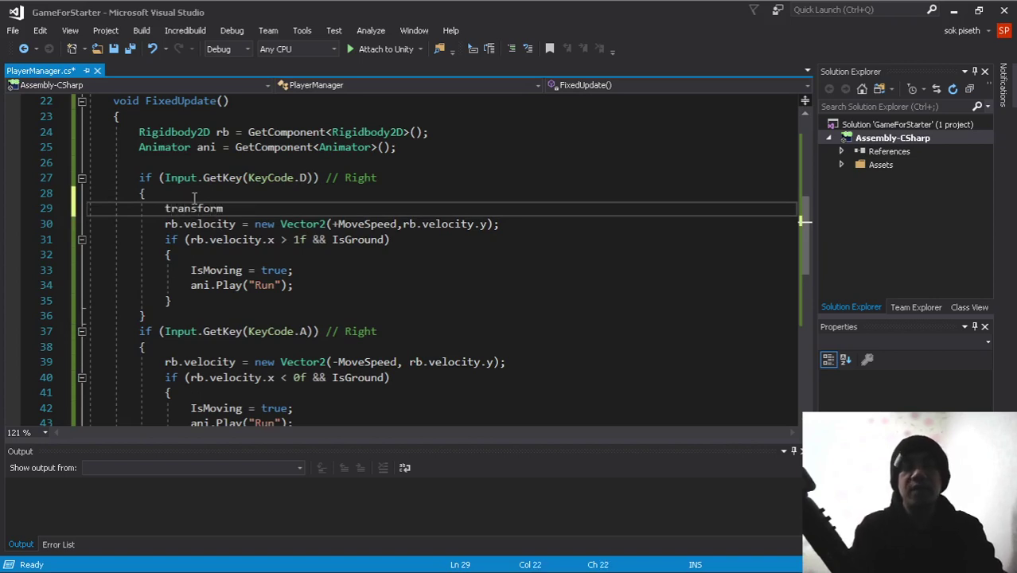
type(".lo")
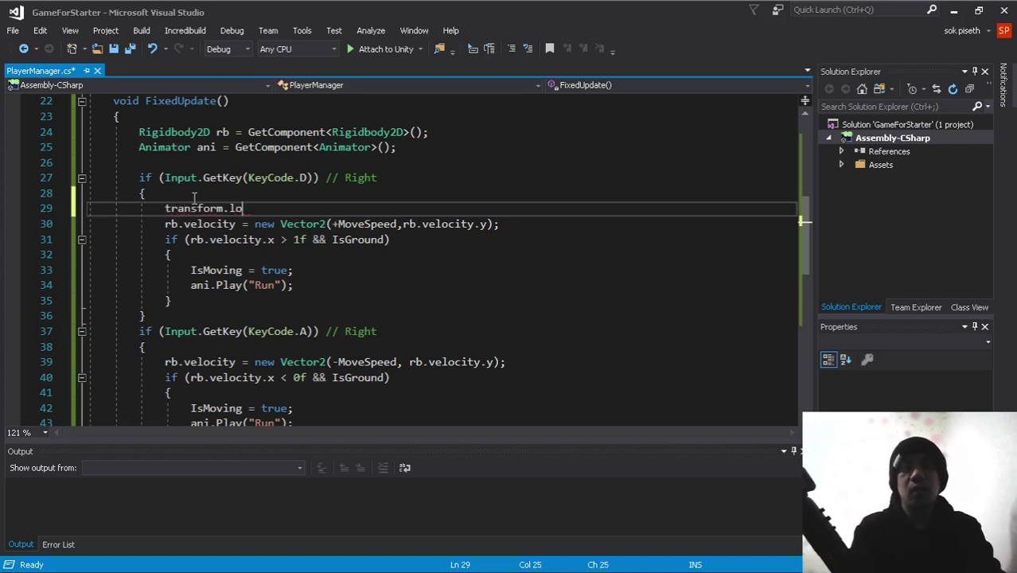
type("calScale")
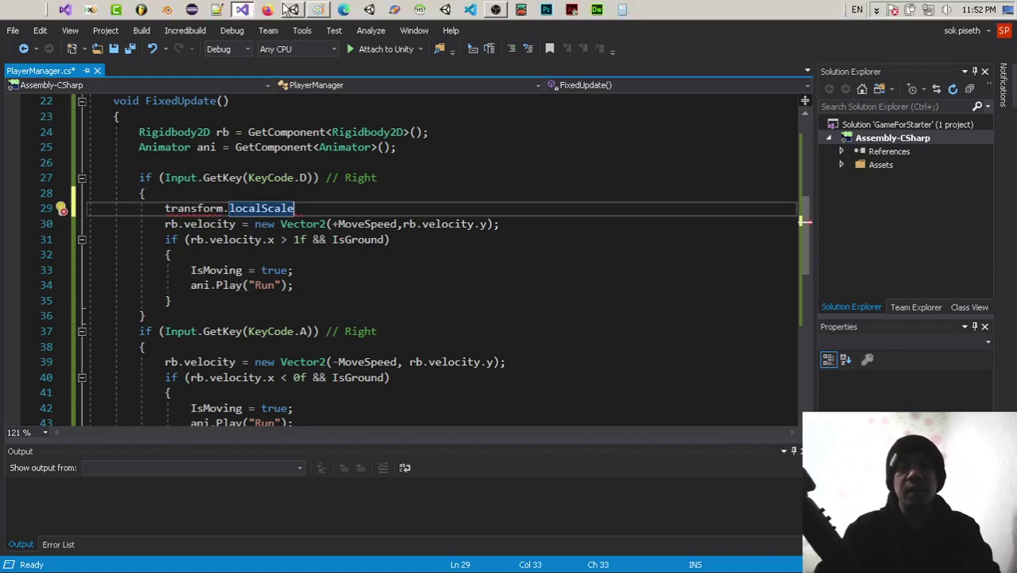
Switch to Unity and examine the Player's Transform scale values
left_click(294, 10)
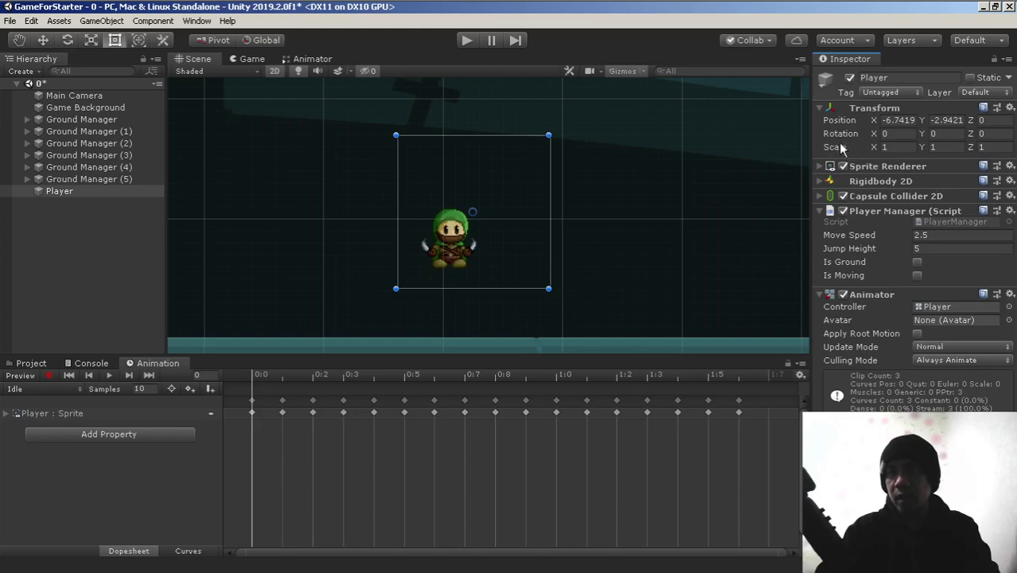
left_click(59, 191)
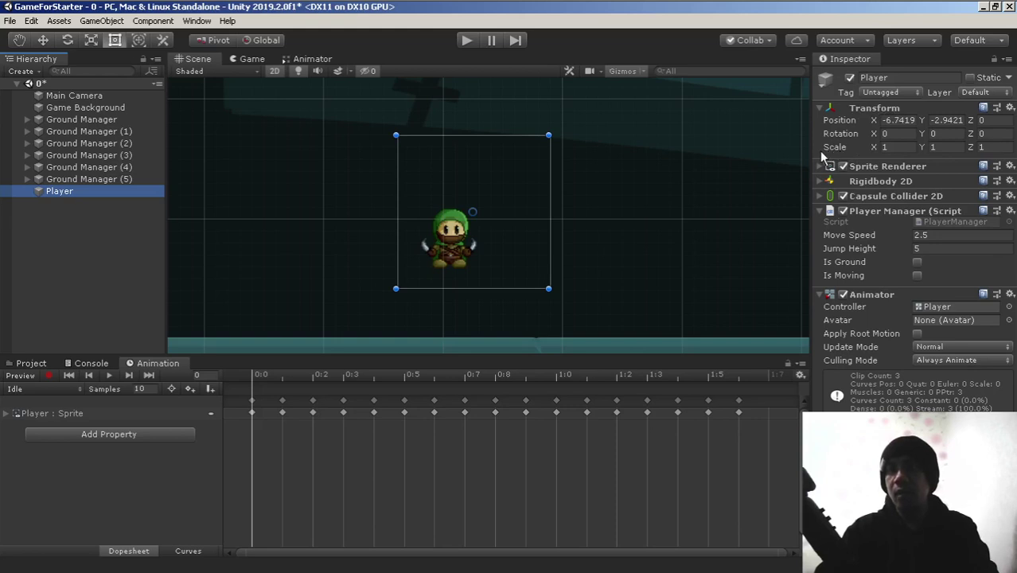
left_click(889, 93)
left_click(834, 117)
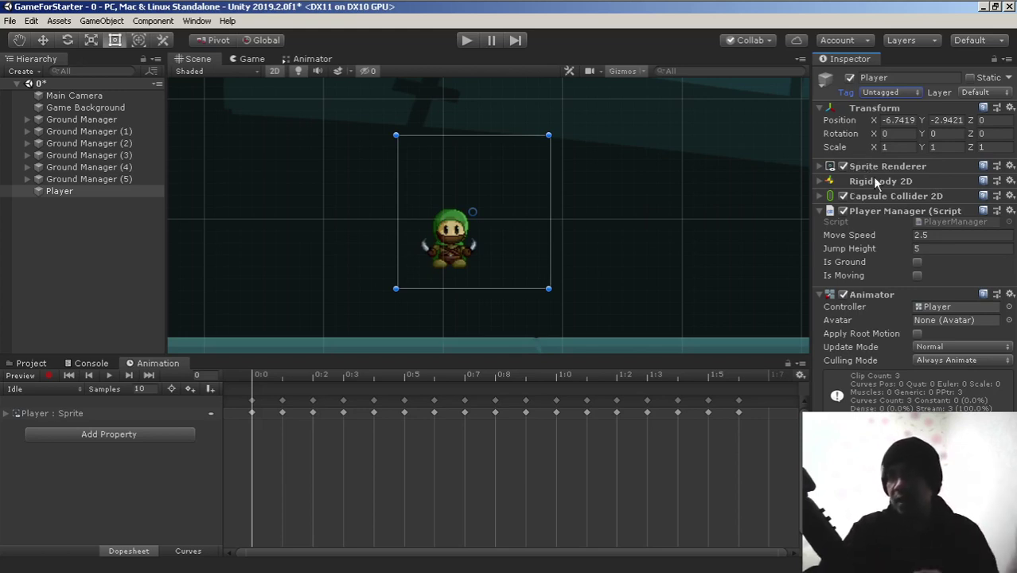
left_click(899, 148)
Return to Visual Studio and complete the localScale line by assigning new Vector3(1f,1f,1f);
mouse_move(421, 6)
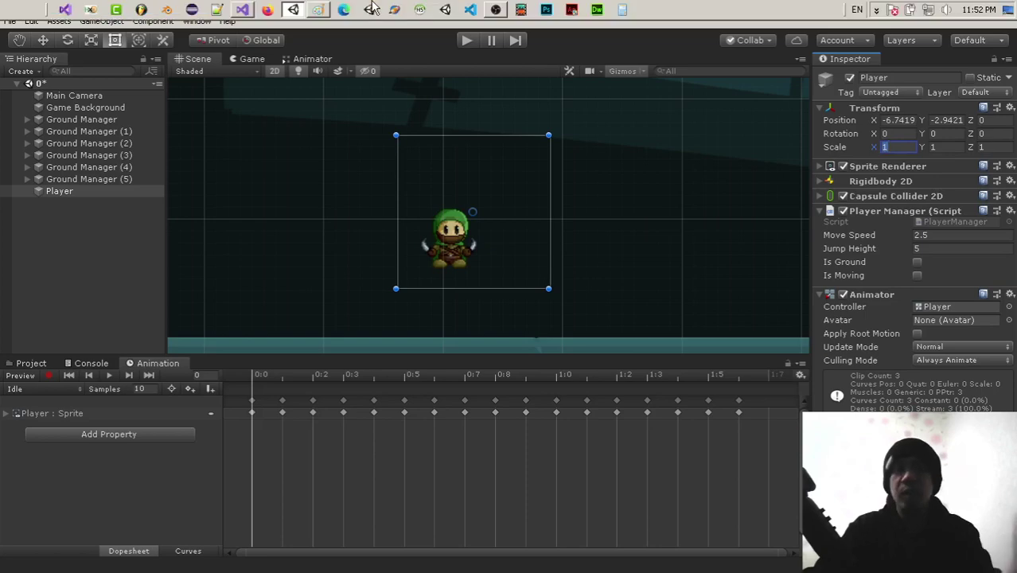
left_click(244, 10)
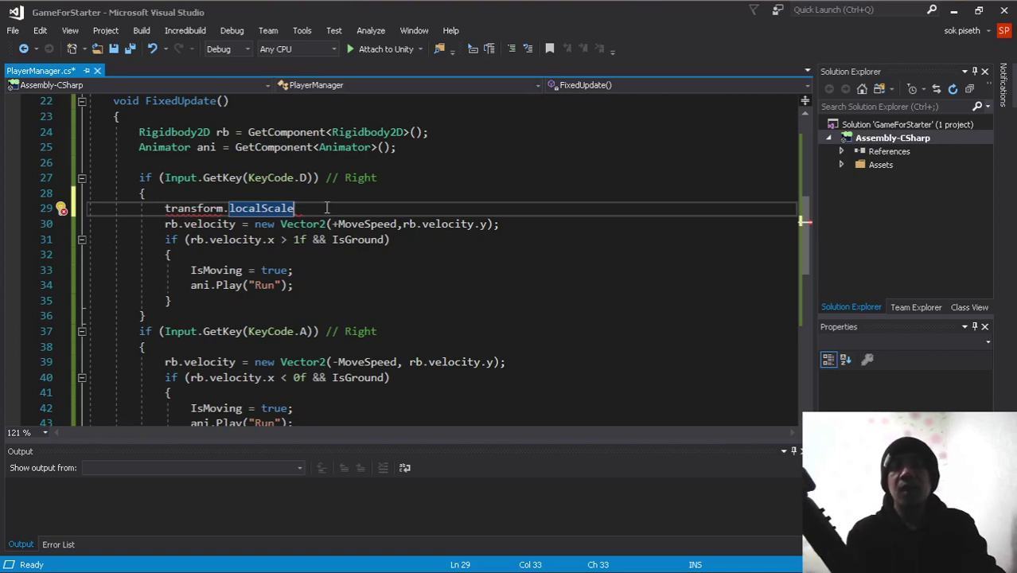
type("= ")
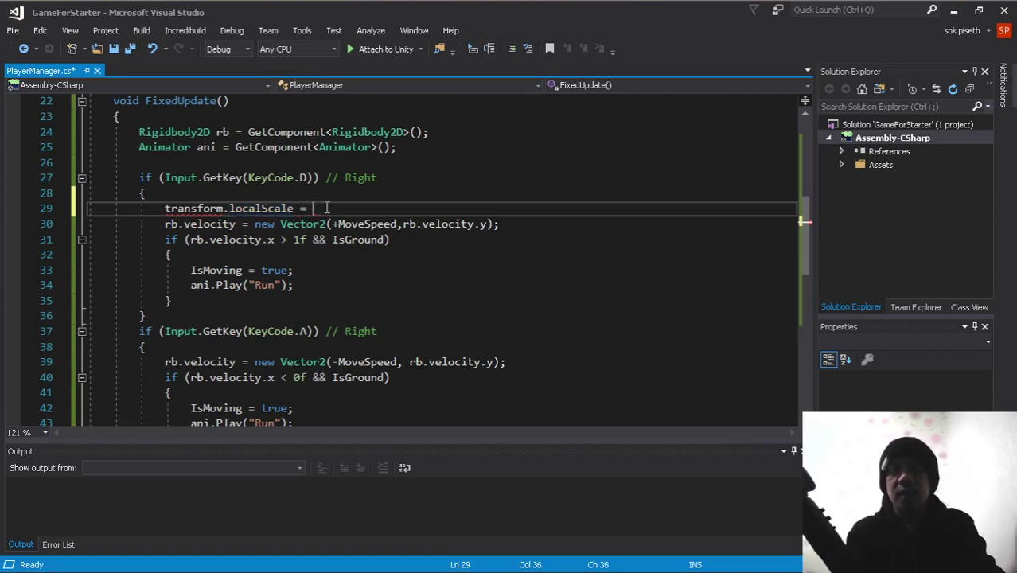
type("new Vector3();")
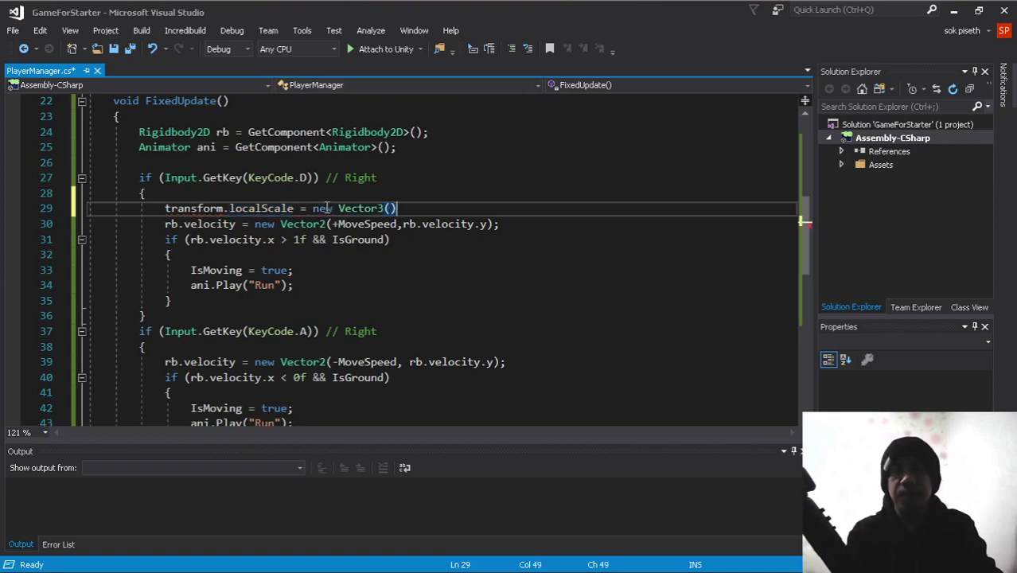
key("Left")
key("Left")
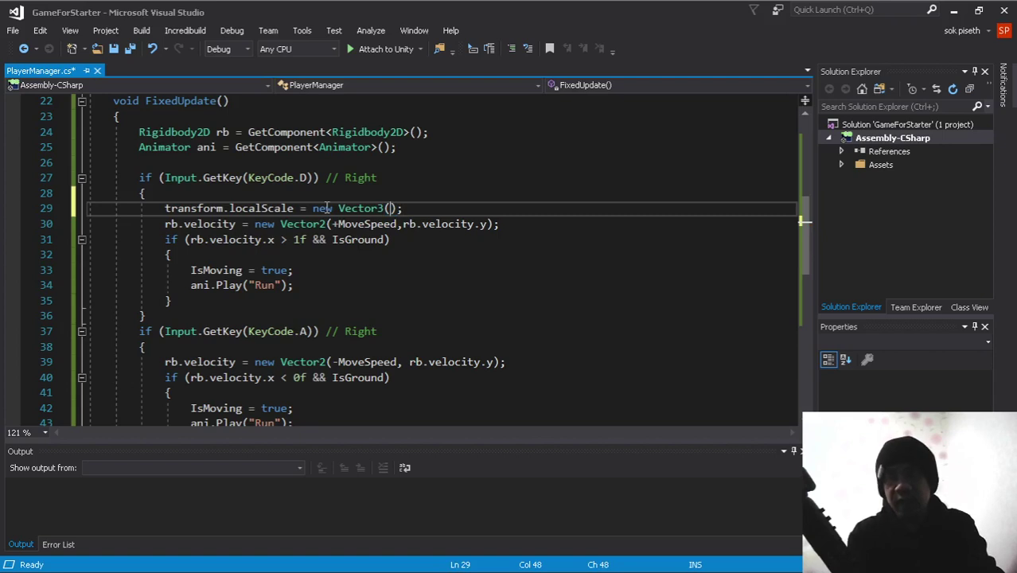
type("1f,1f,1")
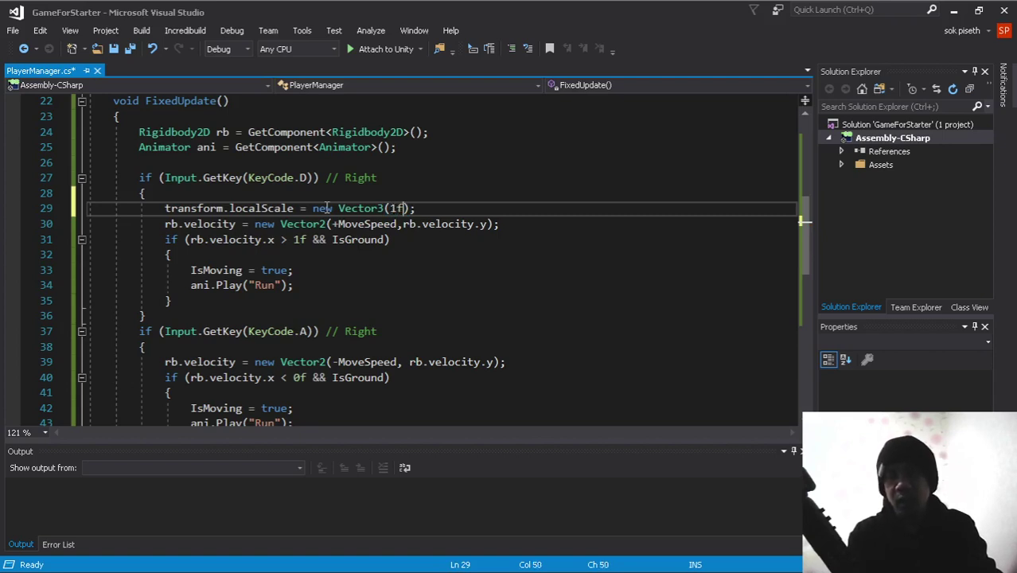
type("f")
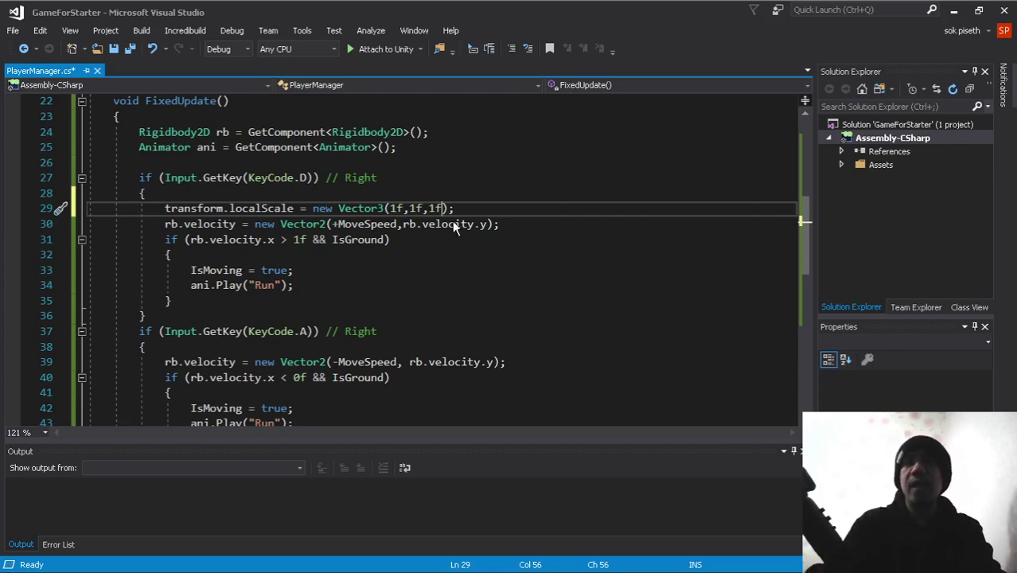
Compare the Vector3 arguments in the script with the scale axes of the Player object in Unity
left_click(420, 208)
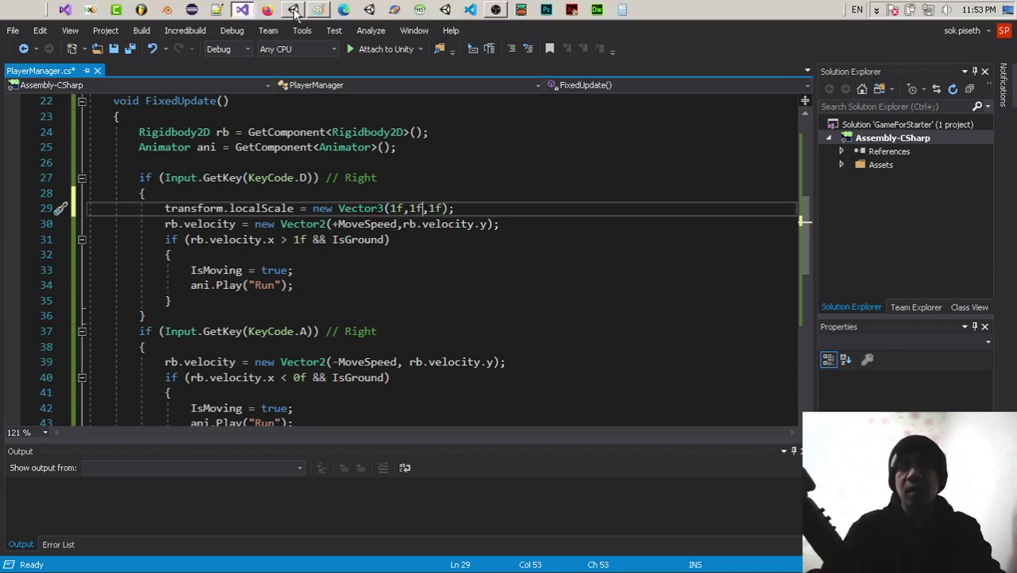
left_click(292, 9)
left_click(56, 192)
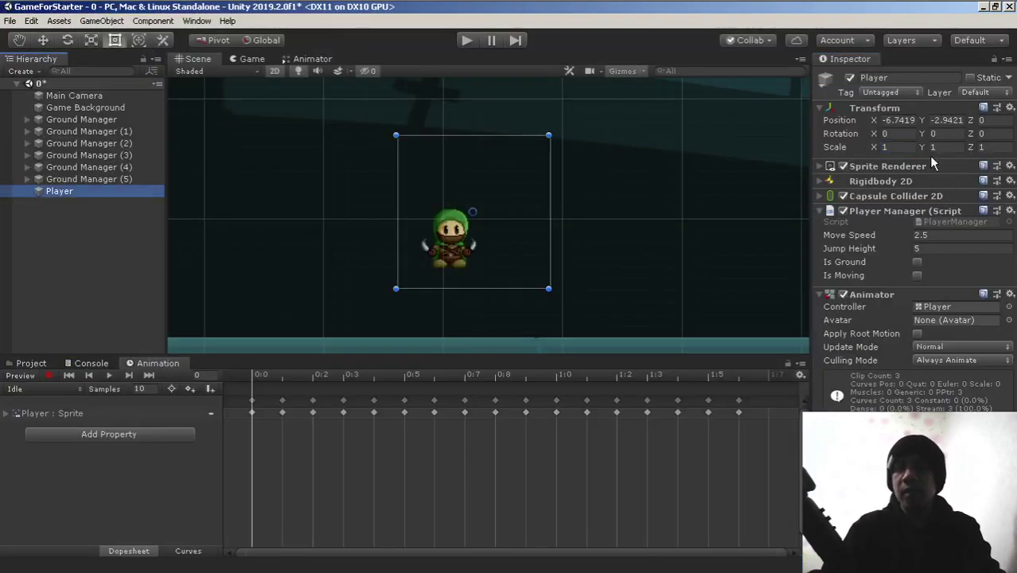
Check the Player's X scale in Unity and return to Visual Studio at the KeyCode.A condition in FixedUpdate
left_click(891, 147)
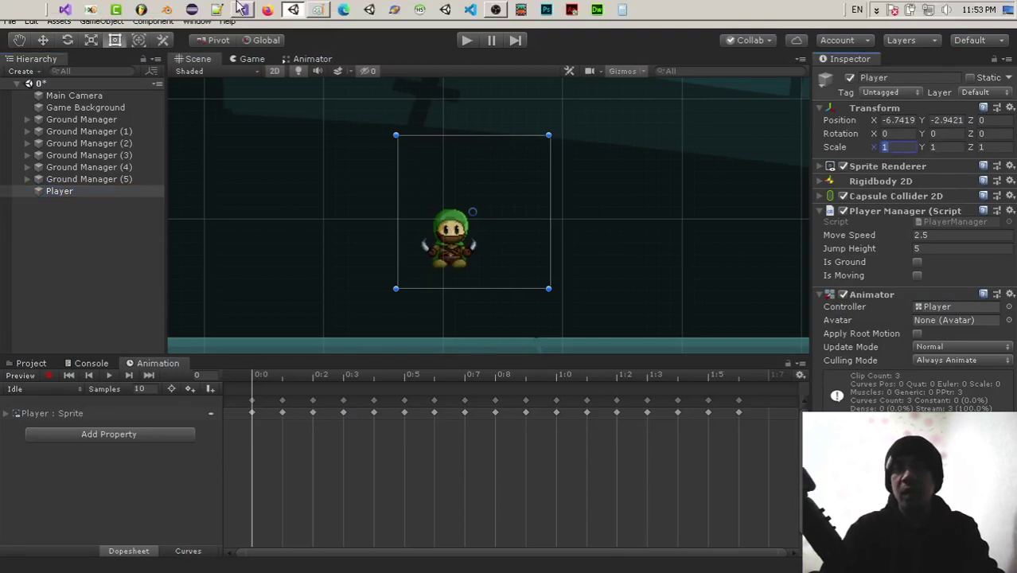
left_click(268, 11)
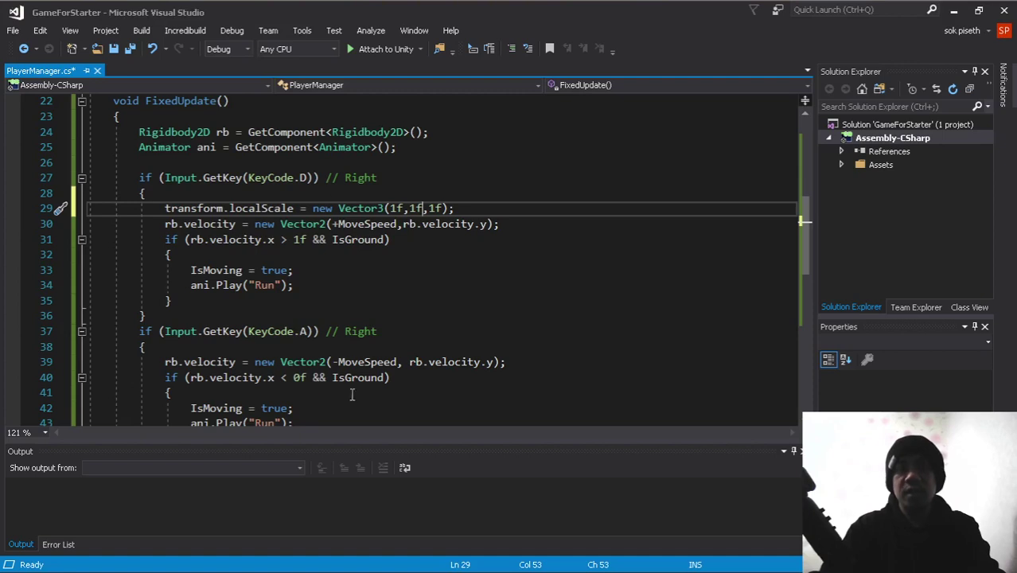
left_click_drag(276, 331, 326, 331)
scroll(342, 330, "down", 1)
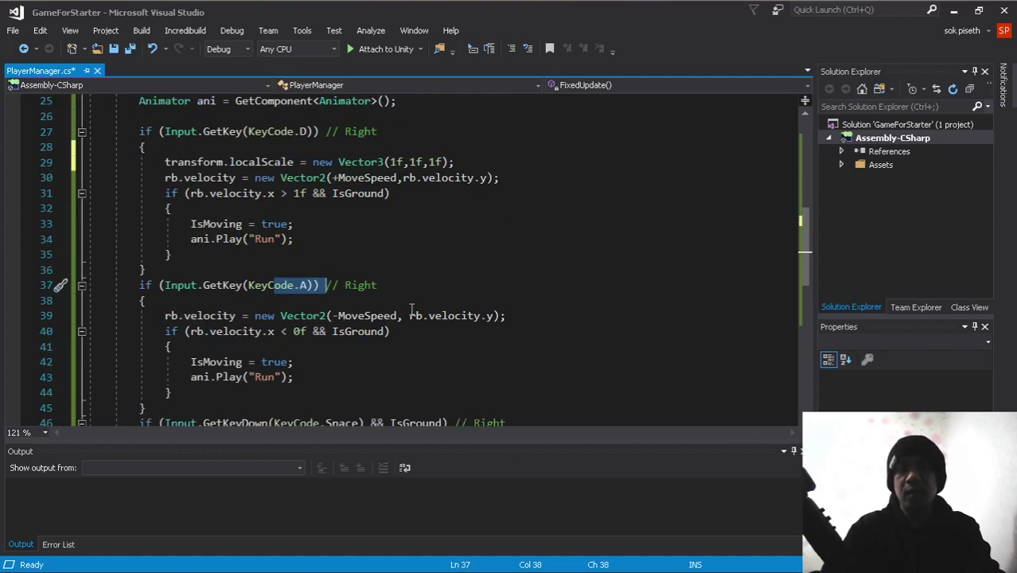
left_click(527, 315)
key("Return")
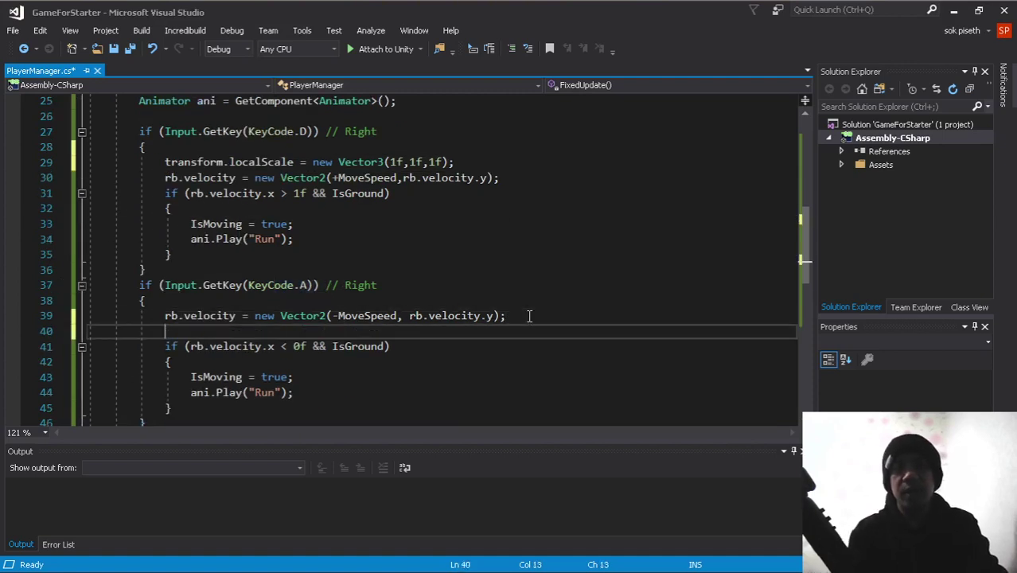
left_click(525, 324, "shift")
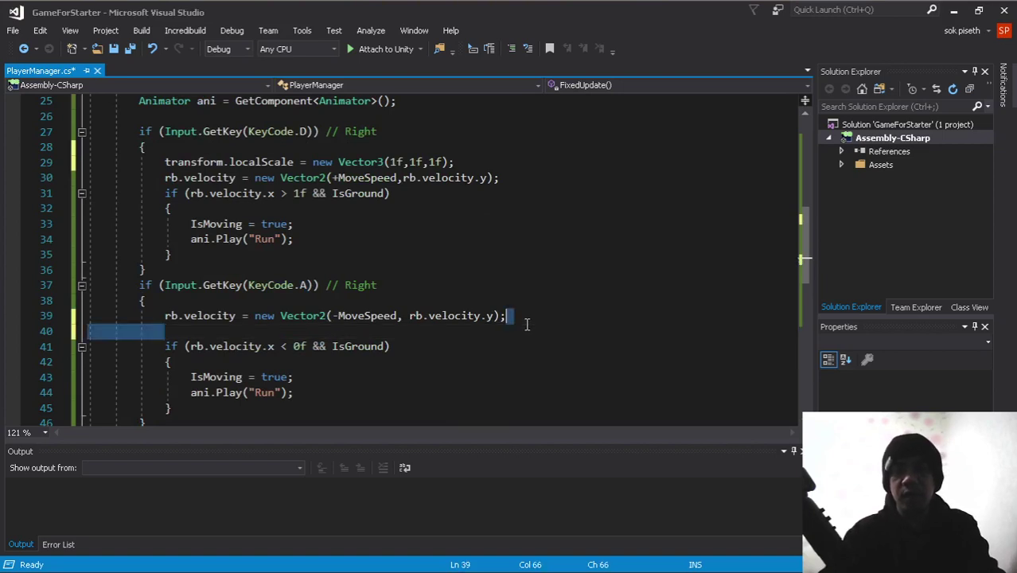
key("Delete")
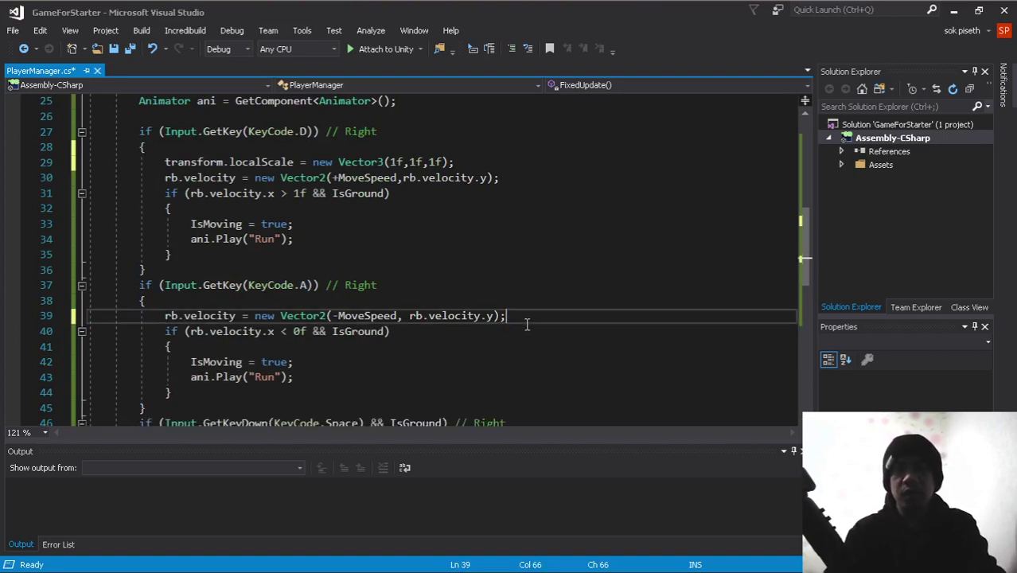
Start a new line with transform.localScale = at the beginning of the KeyCode.A block, above the rb.velocity line
left_click(199, 300)
key("Return")
type("tra")
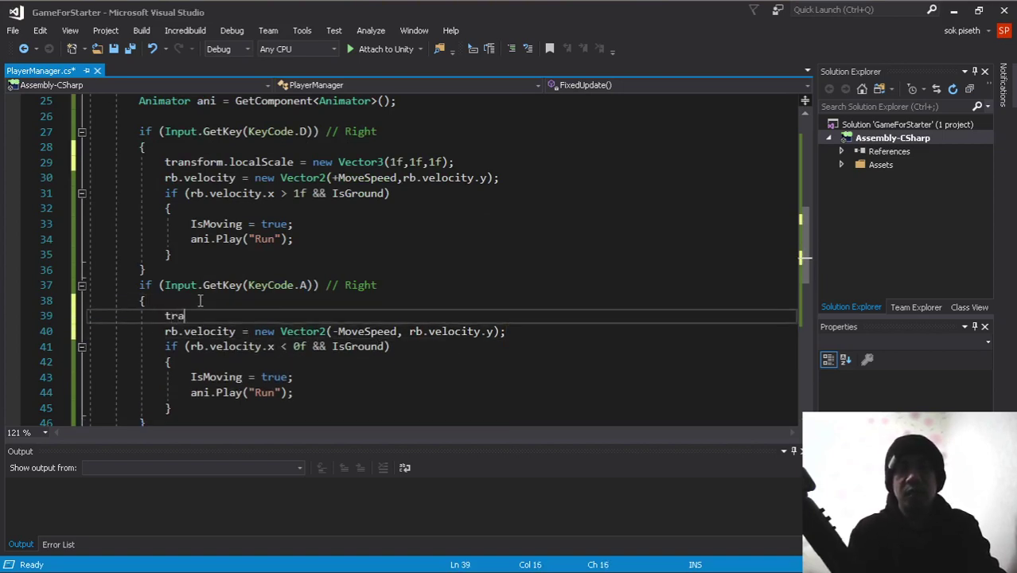
type("nsform.los")
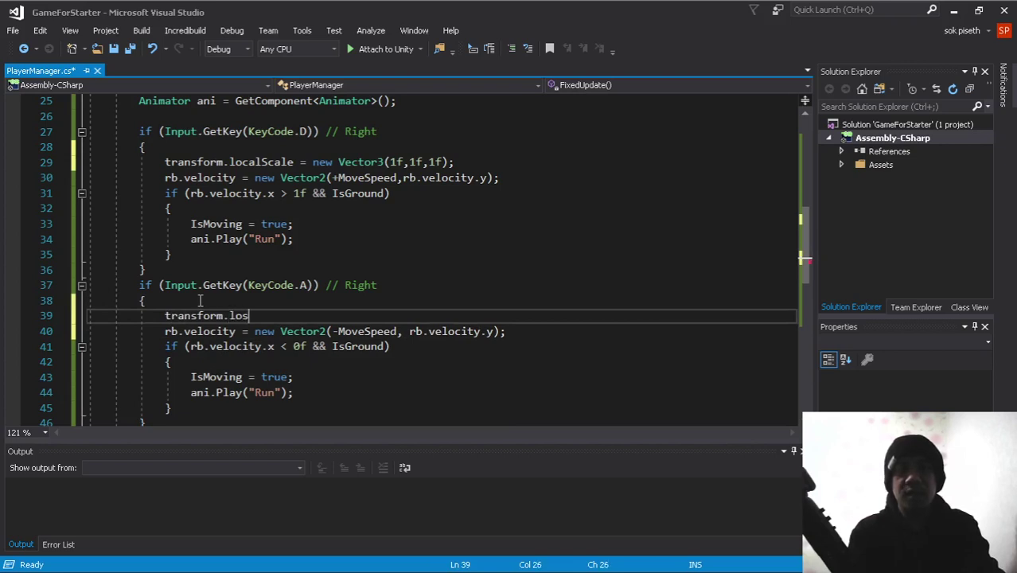
type("syScale")
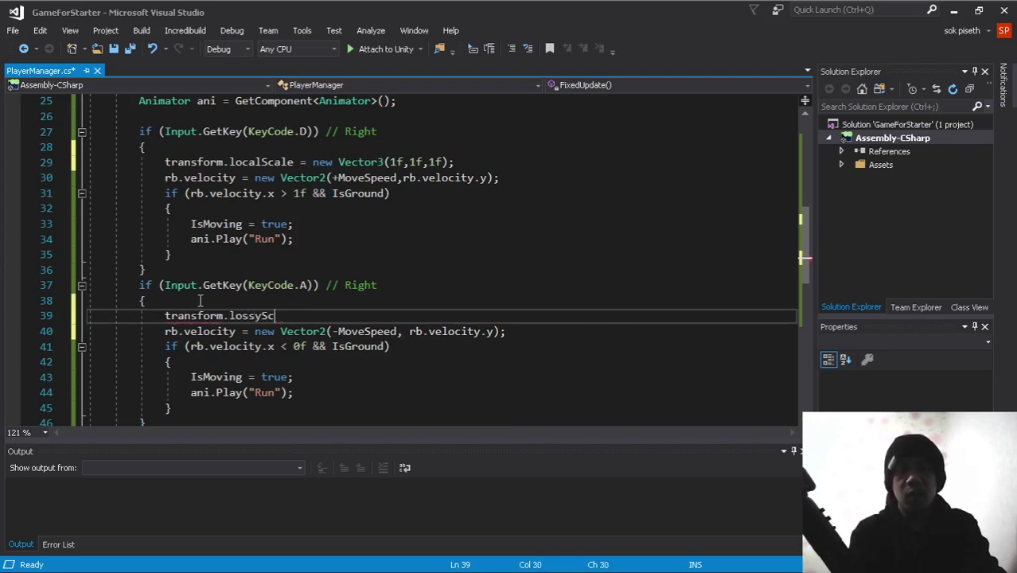
key("BackSpace")
key("BackSpace")
key("BackSpace")
key("BackSpace")
key("BackSpace")
type("loc")
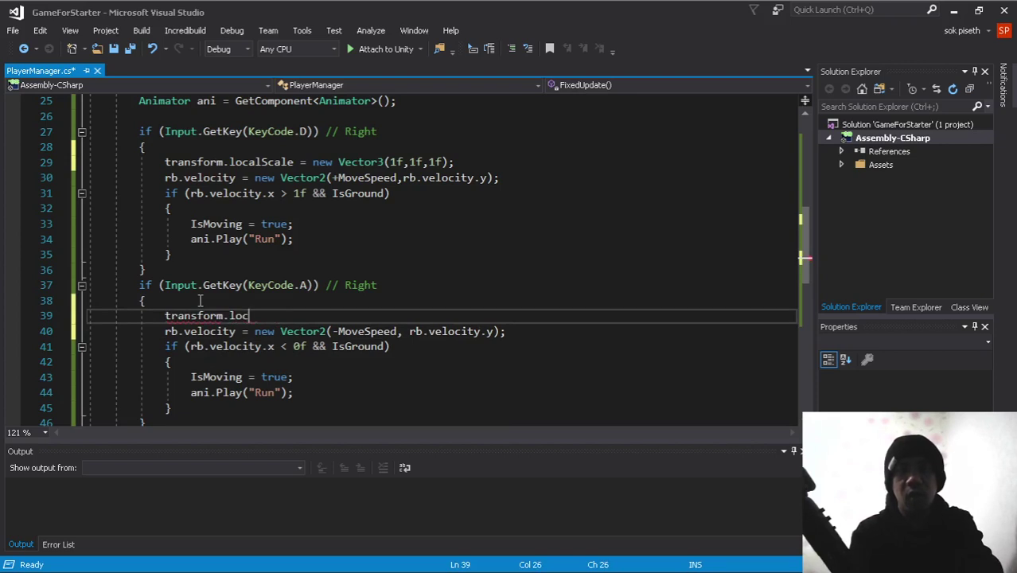
type("alscale = ")
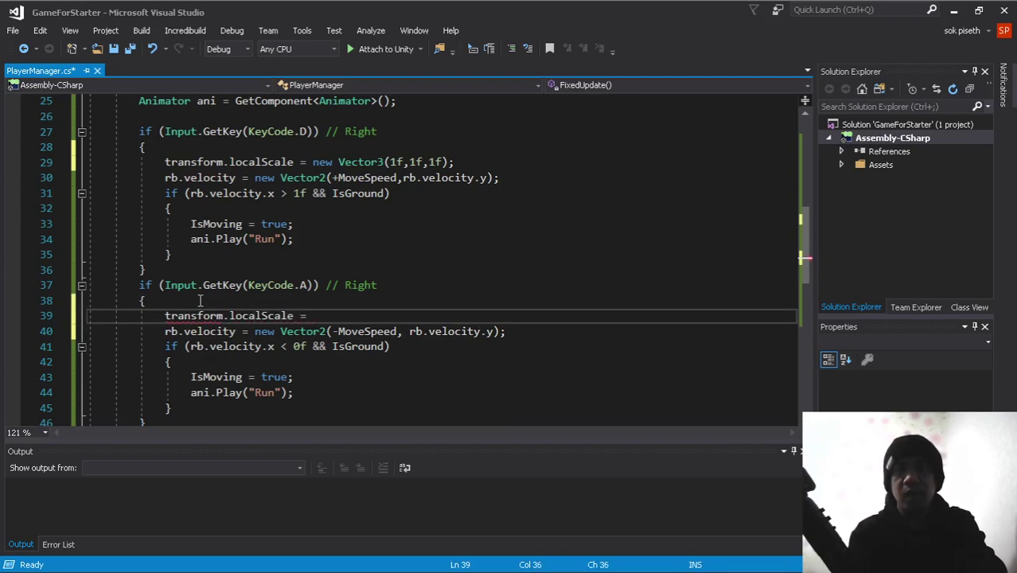
Complete the localScale assignment in the KeyCode.A block with new Vector3(-1f,1f,1f);
type("new Vector3();")
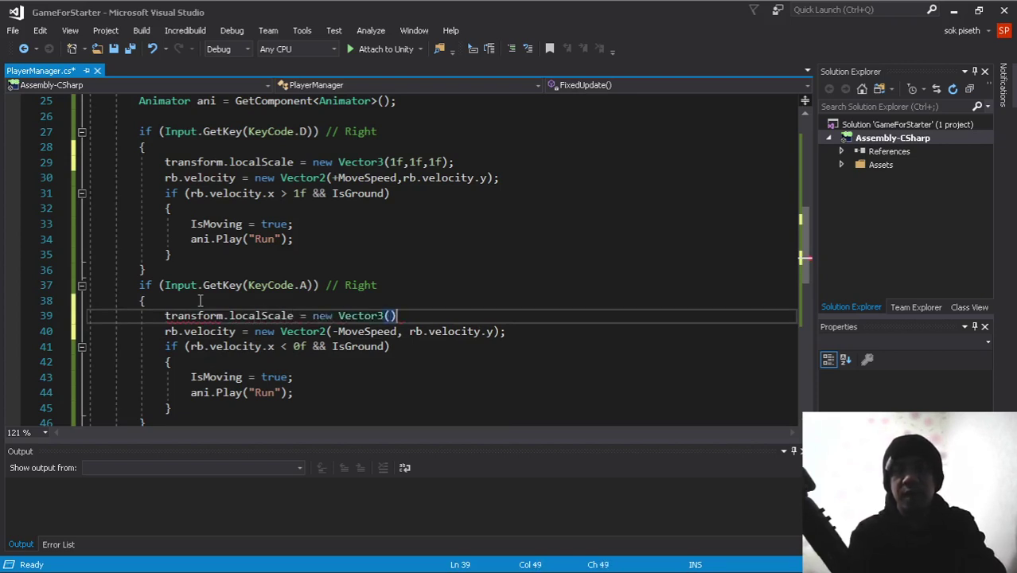
key("Left")
key("Left")
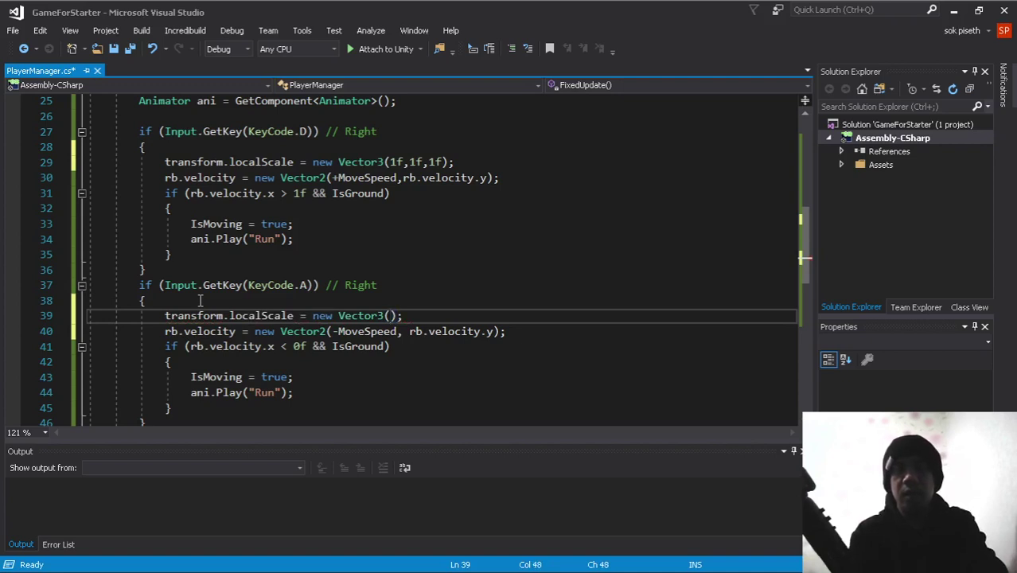
type("-1")
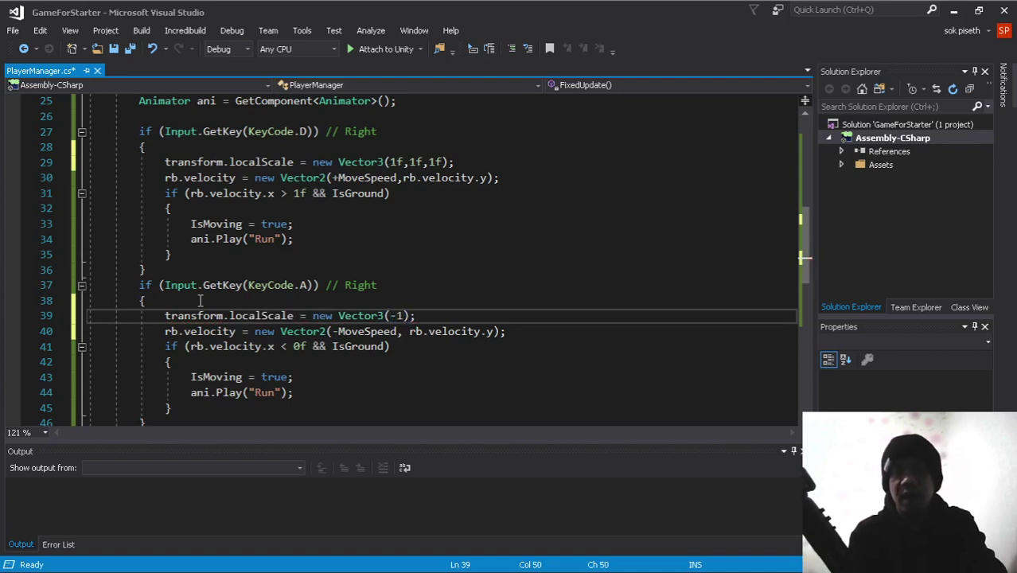
type("f,")
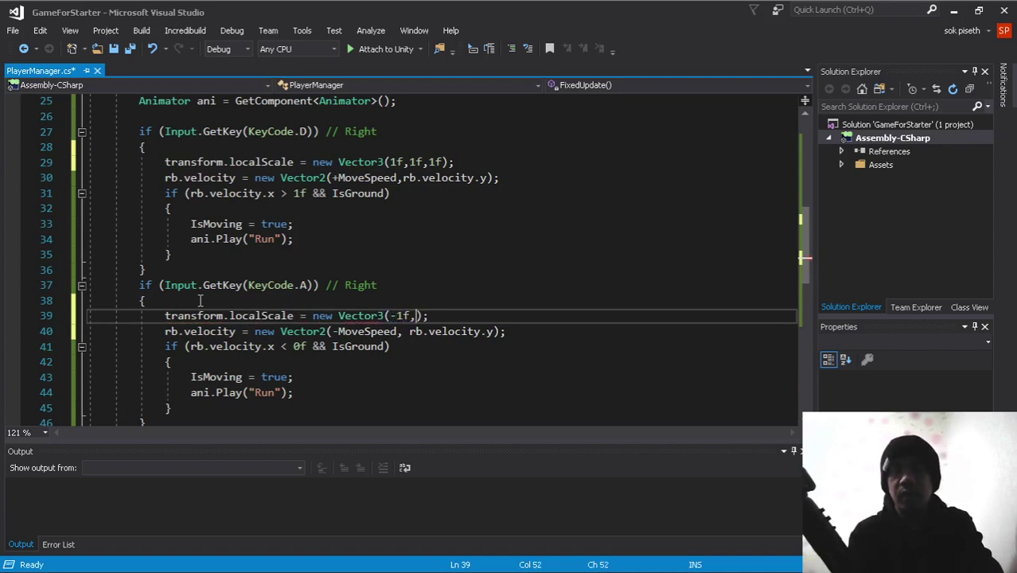
type("1f,1f")
Compare the first Vector3 argument of the localScale lines in the KeyCode.D and KeyCode.A blocks
left_click(352, 213)
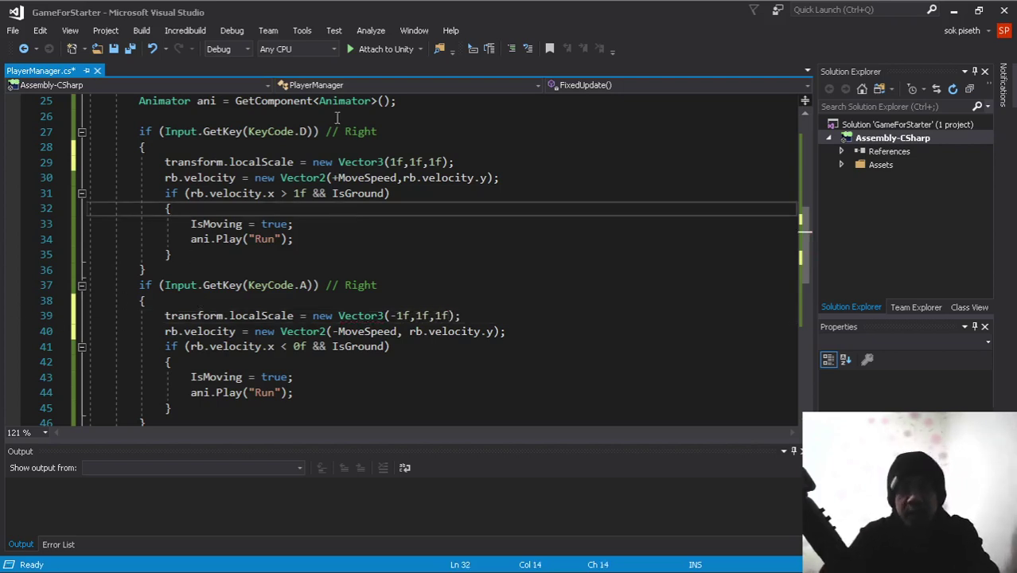
left_click(337, 131)
left_click(396, 162)
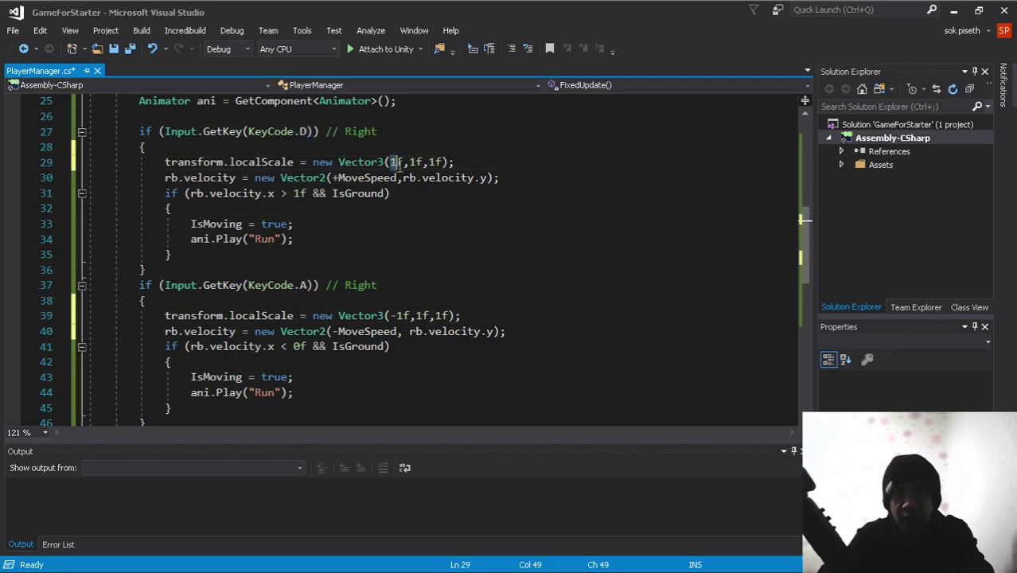
double_click(398, 163)
double_click(303, 285)
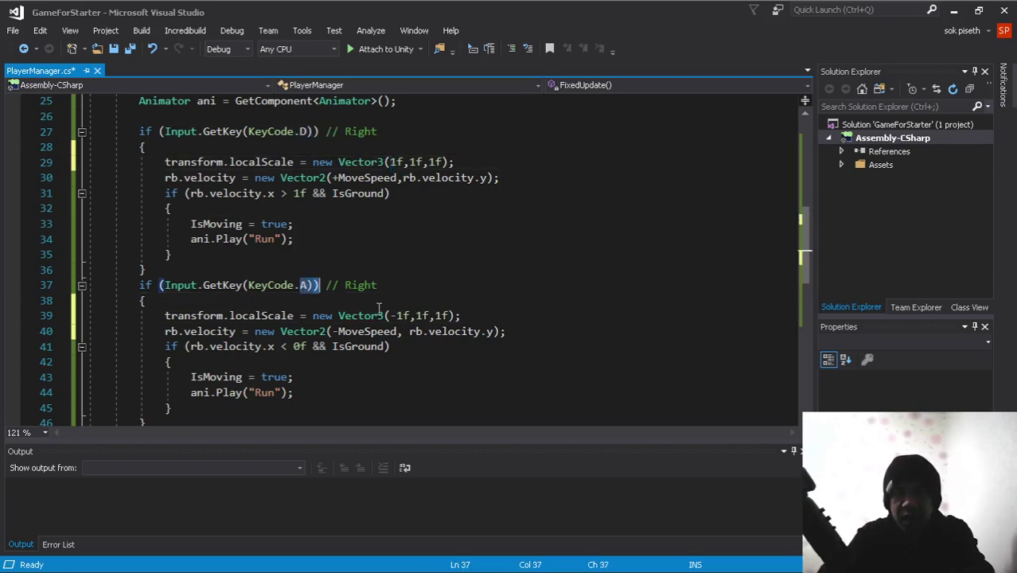
left_click_drag(390, 316, 416, 317)
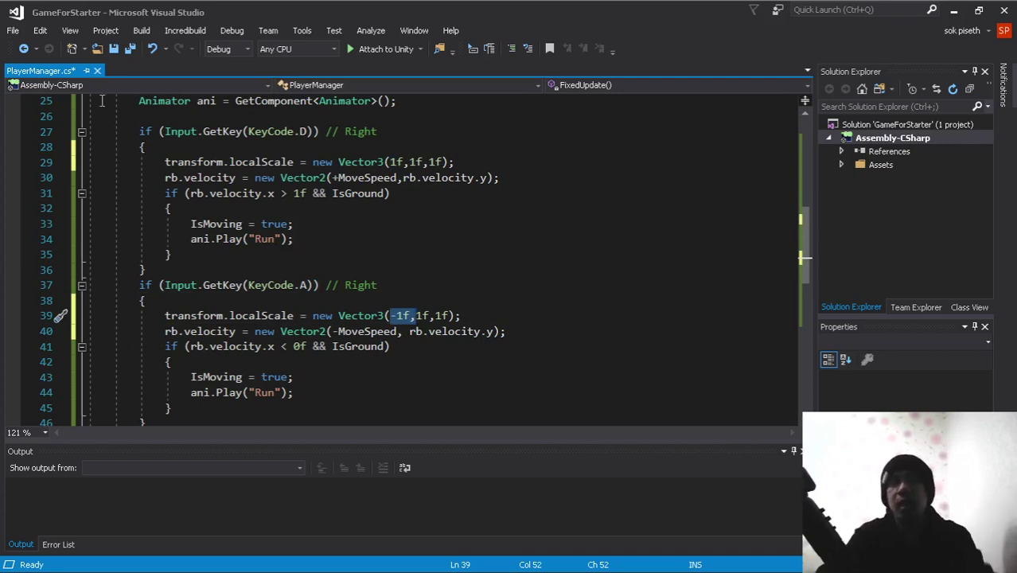
Save the script changes and run the game in Unity
left_click(129, 49)
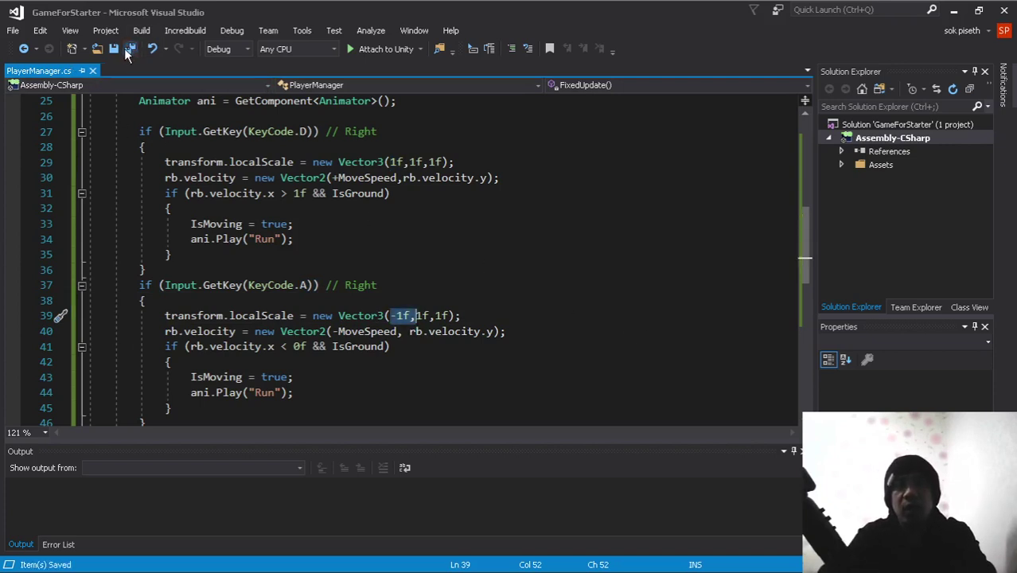
mouse_move(380, 9)
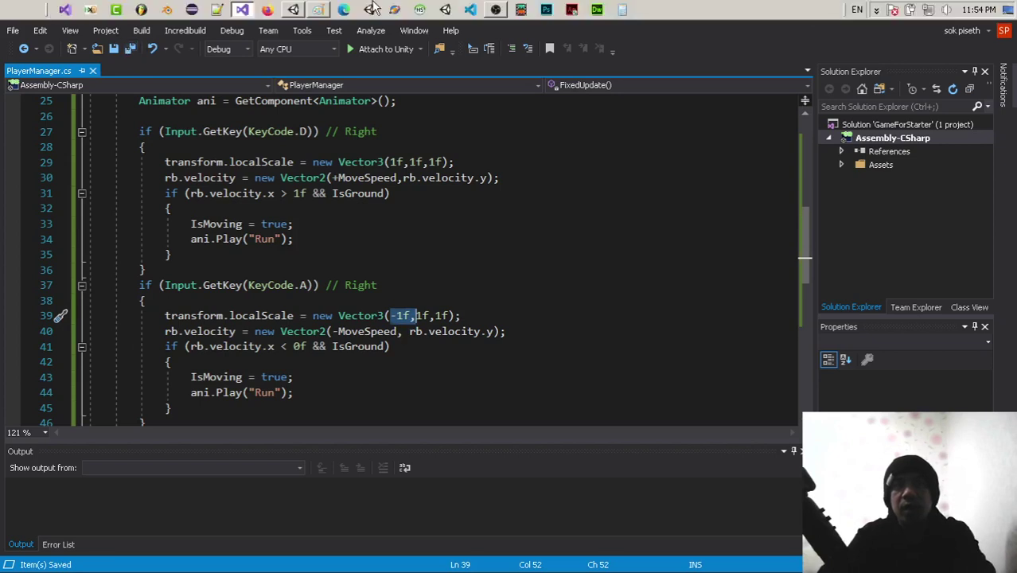
left_click(294, 10)
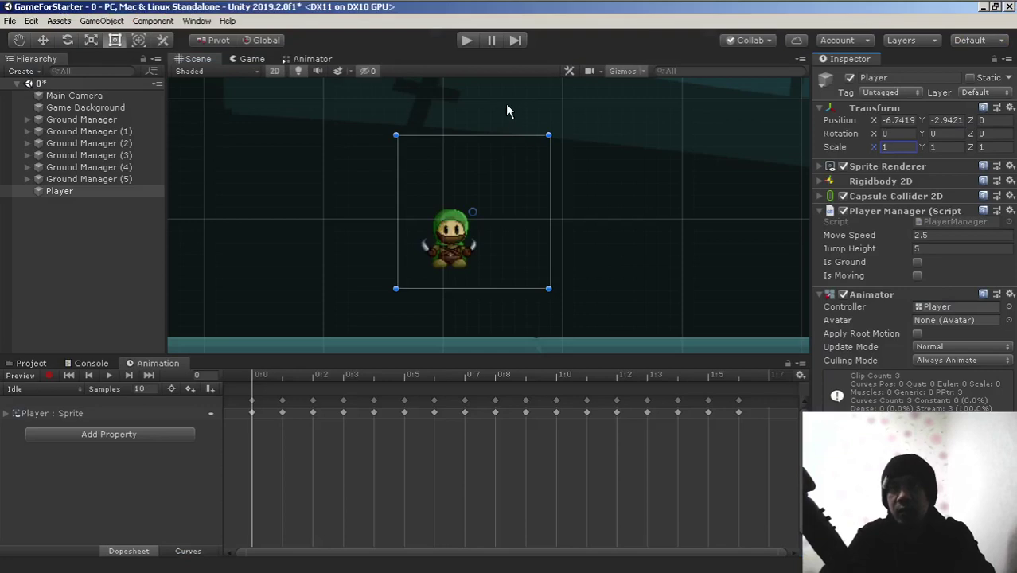
left_click(467, 40)
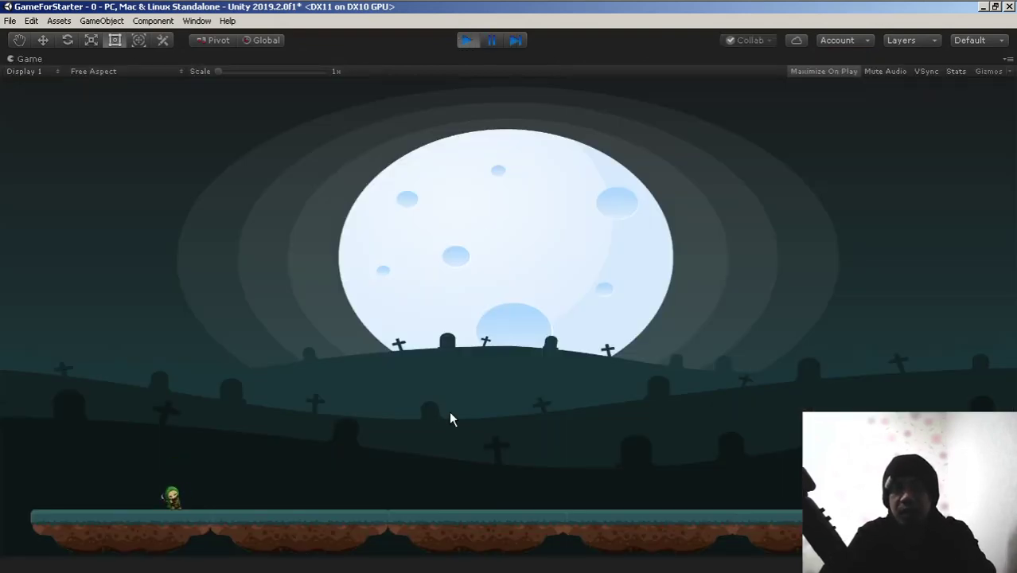
Test the character's facing direction by running it alternately right and left along the ground
key("Right")
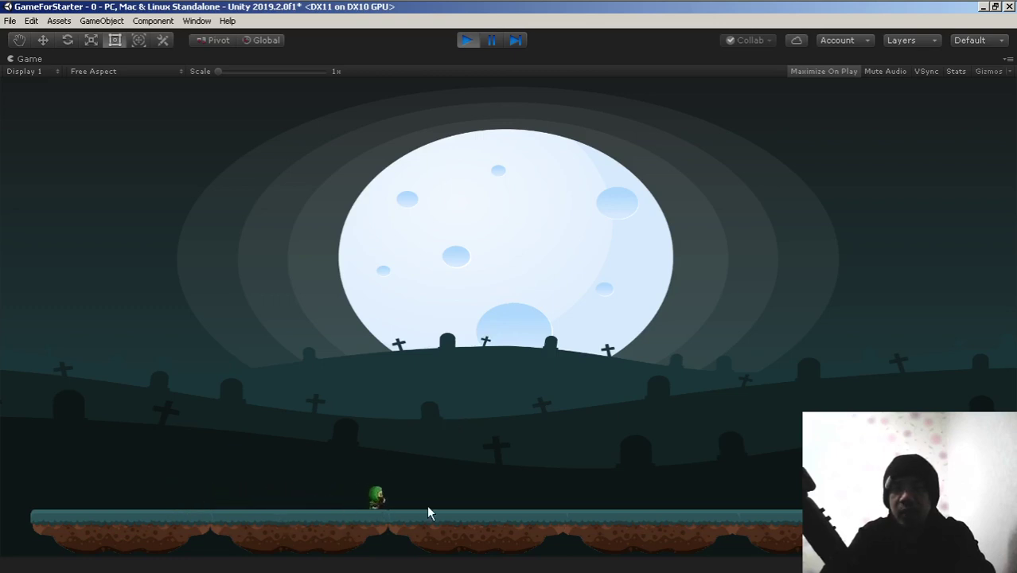
key("Right")
key("Left")
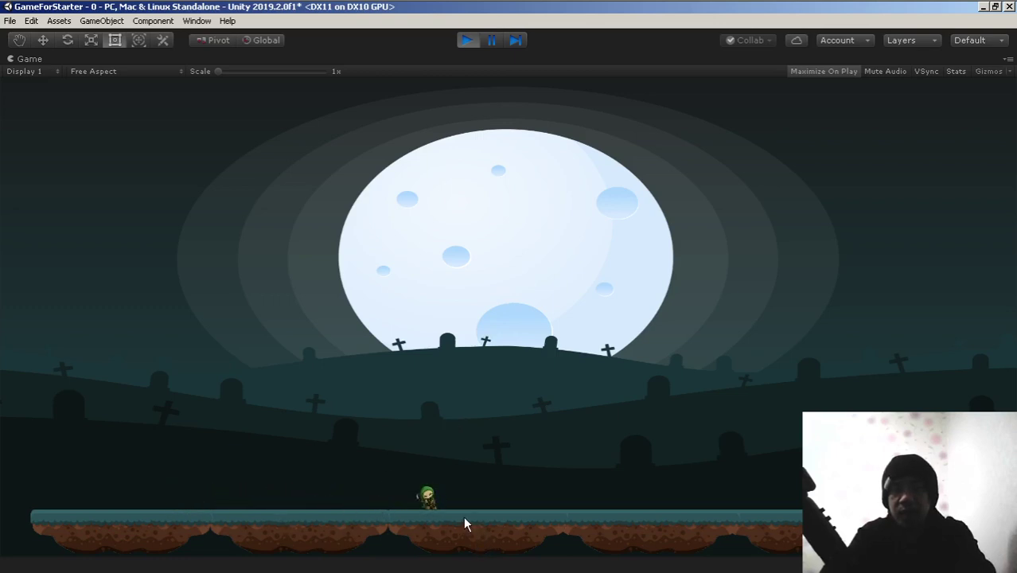
key("Left")
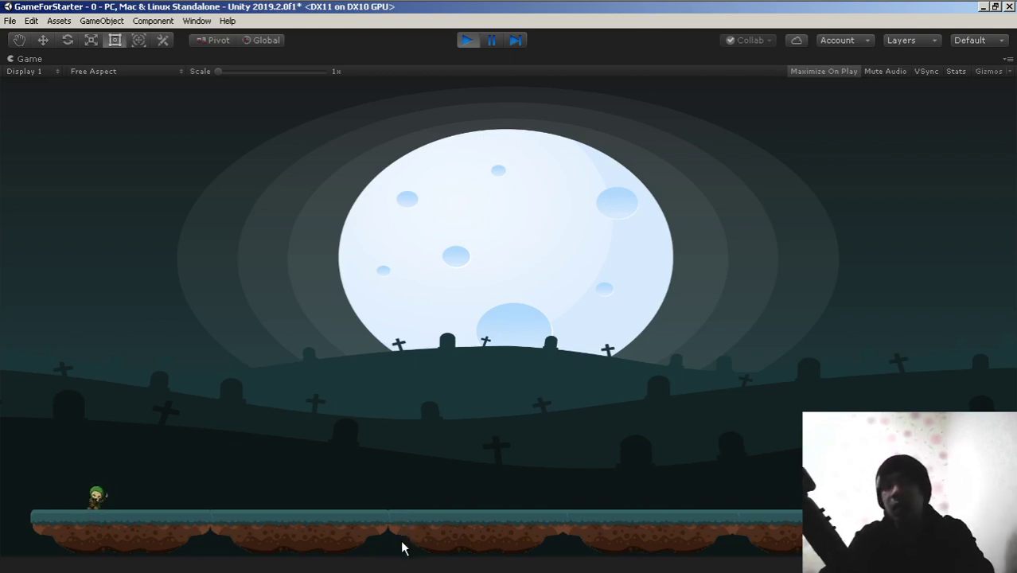
key("Left")
key("Right")
key("Left")
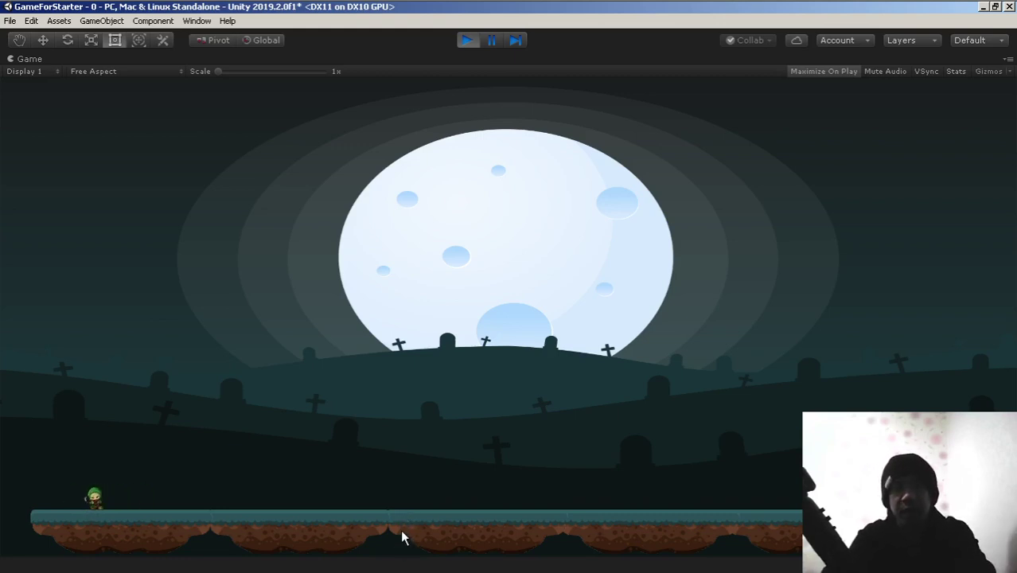
key("Right")
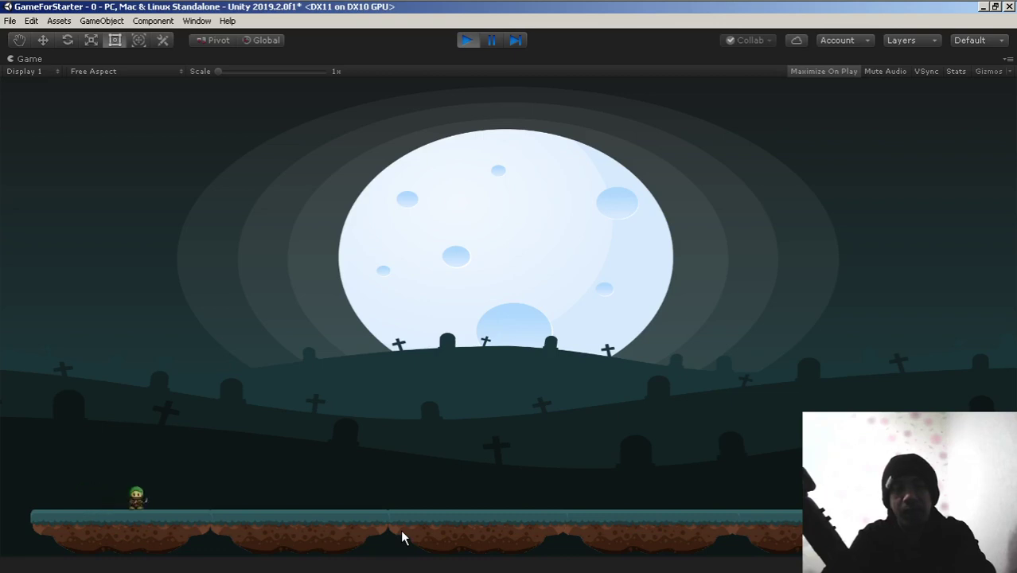
key("Left")
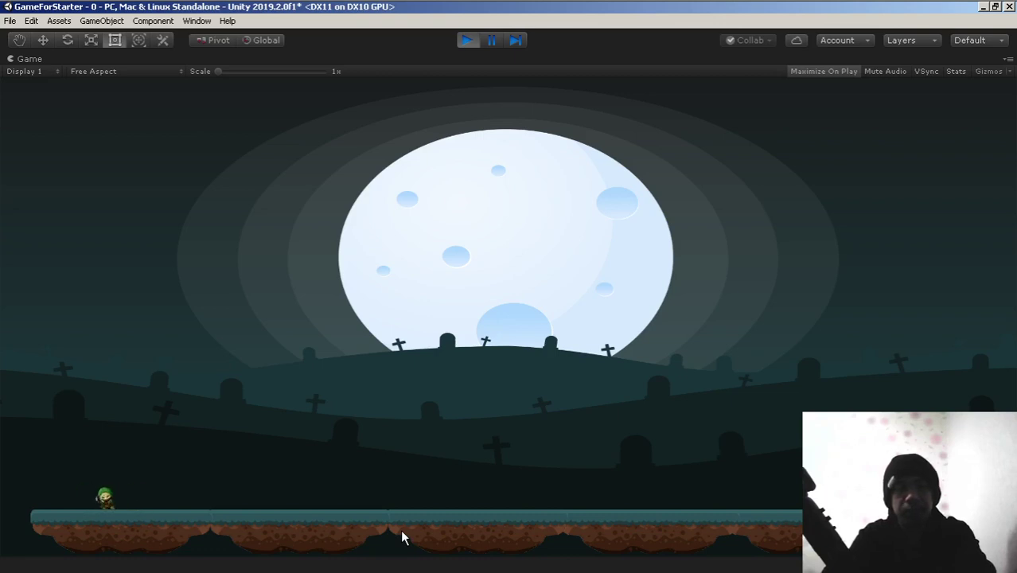
key("Right")
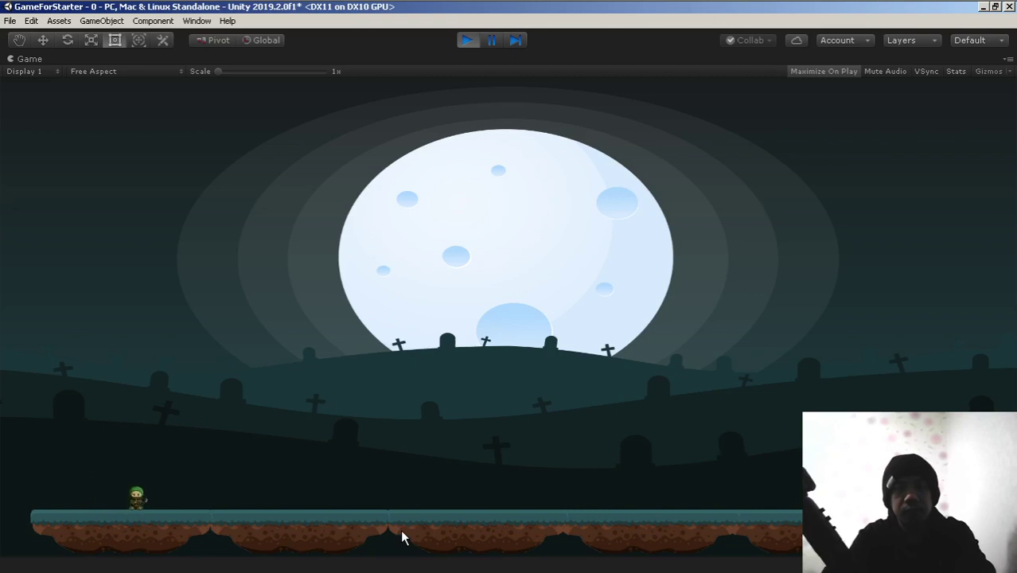
Test the facing direction in the air by jumping repeatedly while moving the character right and left
key("Right")
key("space")
key("Right")
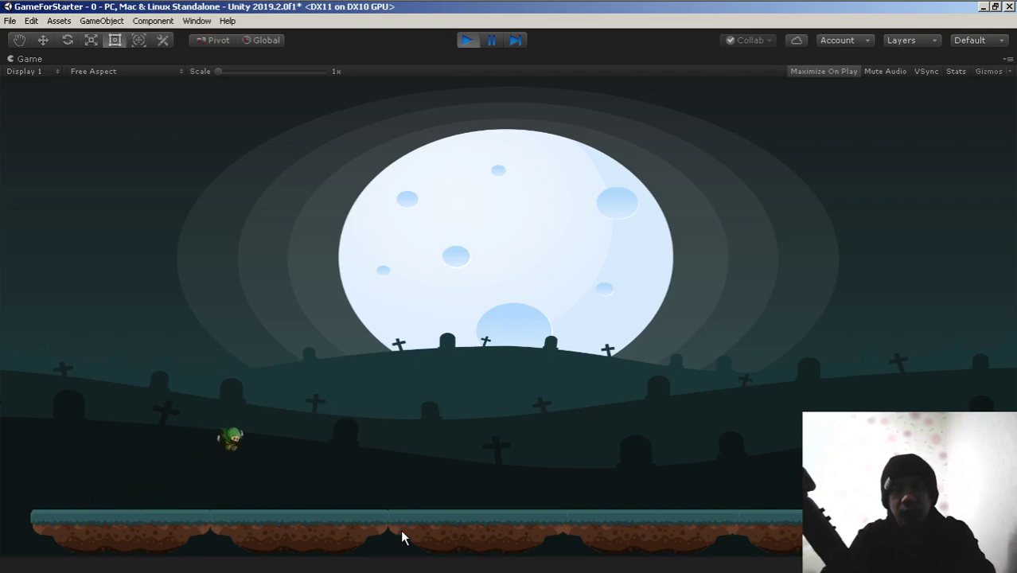
key("space")
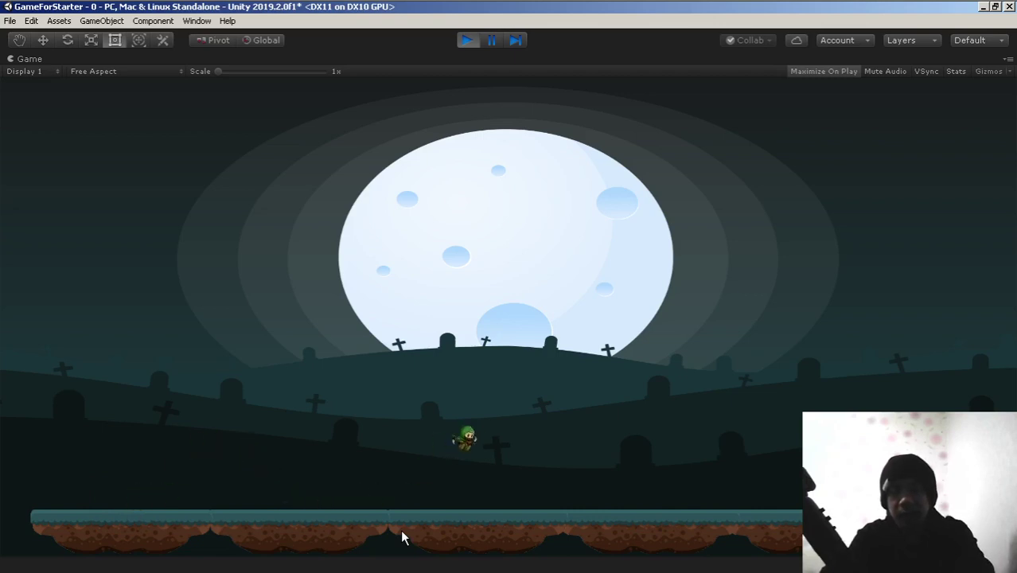
key("Left")
key("space")
key("space")
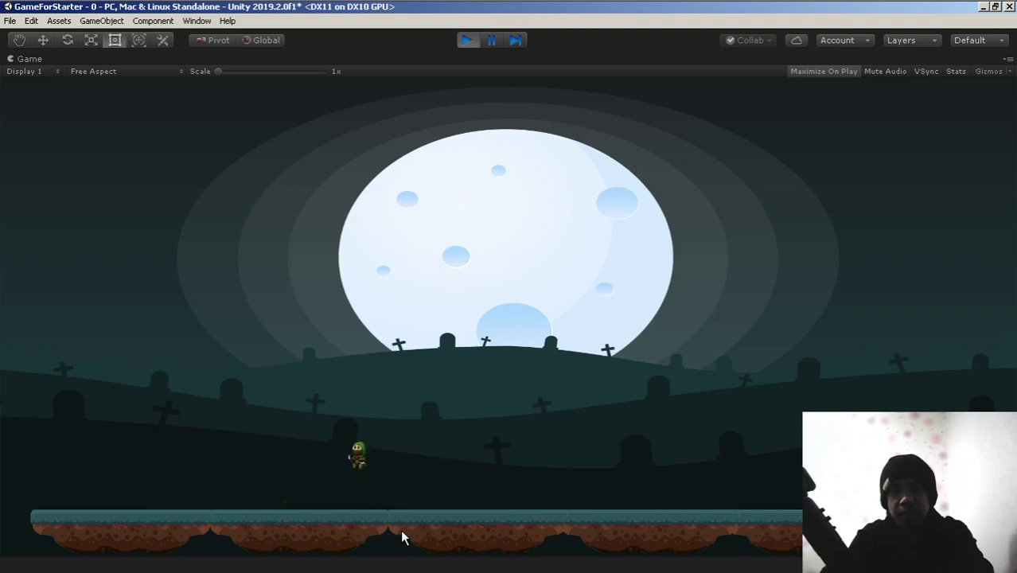
key("Right")
key("space")
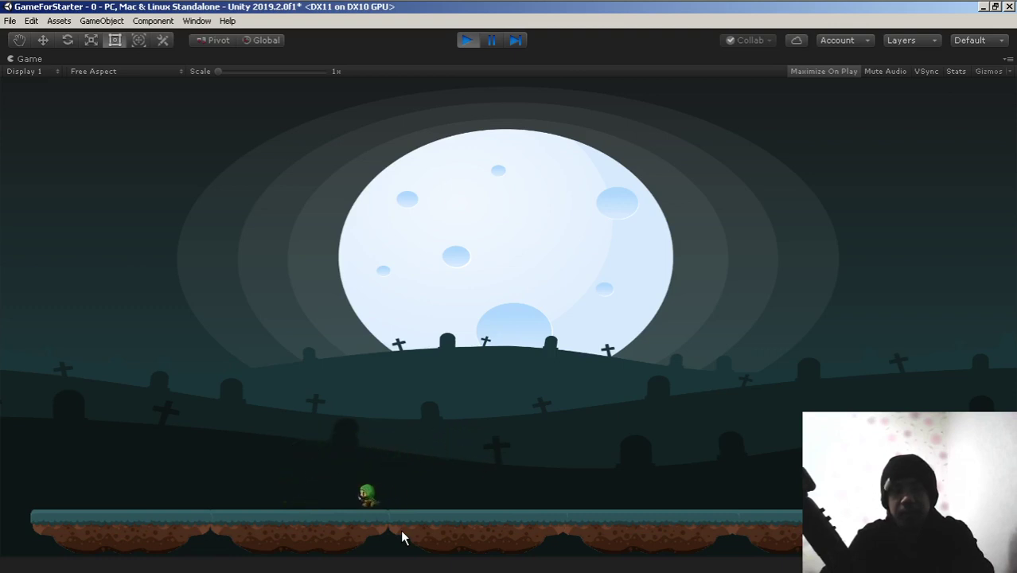
key("space")
key("space")
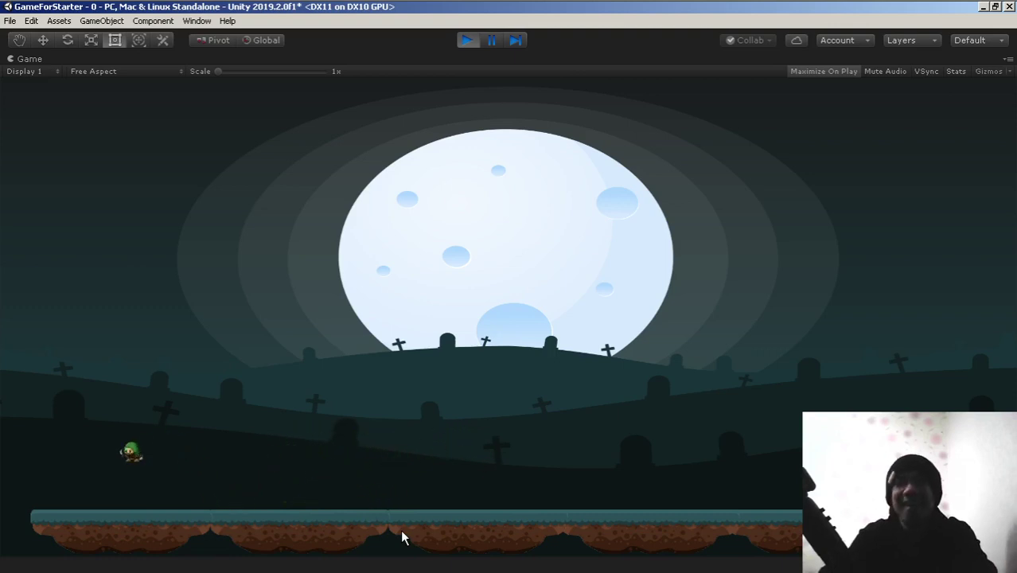
Run and jump the character back and forth over the ground in both directions, and end the play test
key("Right")
key("space")
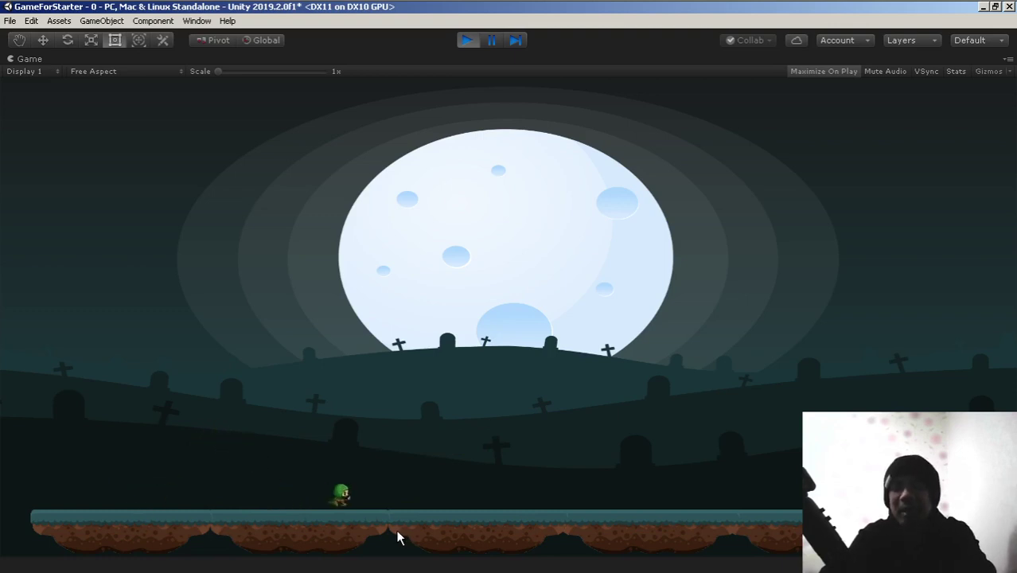
key("space")
key("Left")
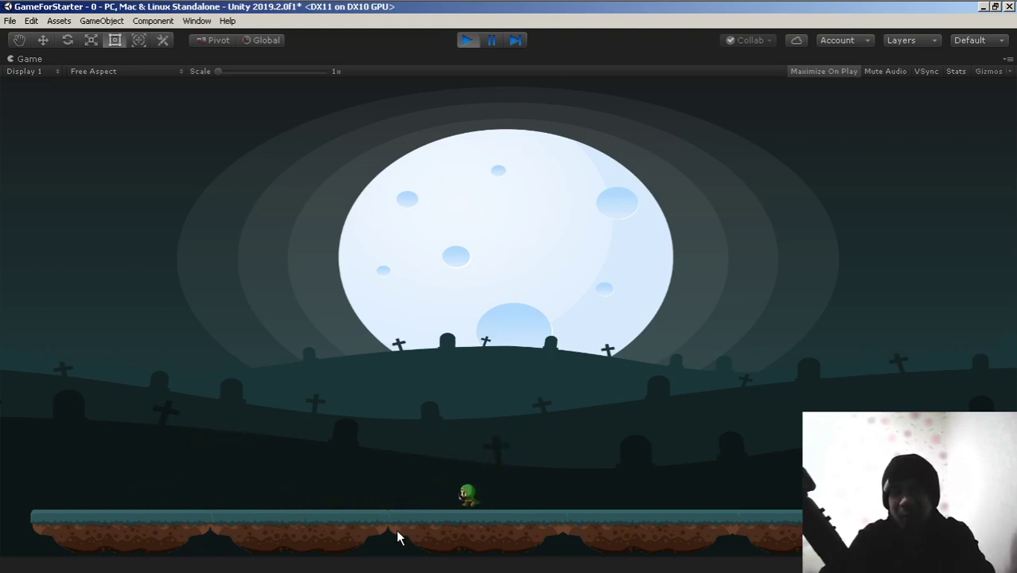
key("space")
key("Right")
key("space")
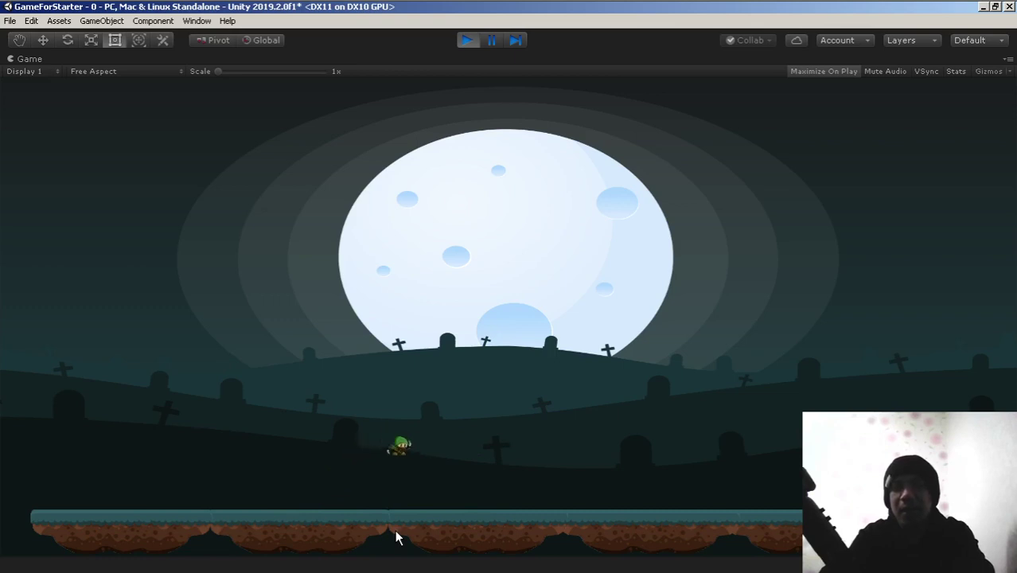
key("space")
key("Left")
key("space")
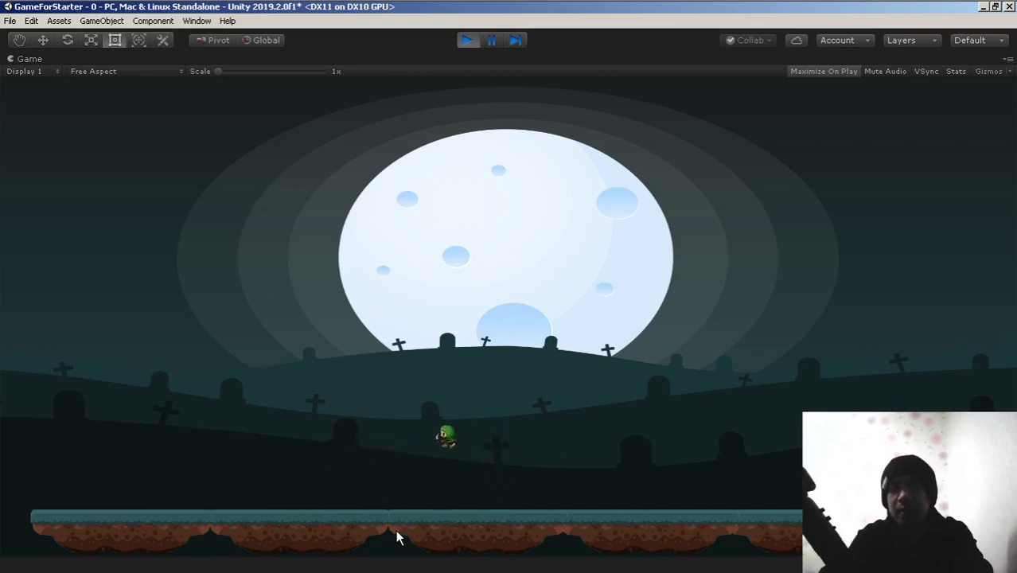
key("space")
key("Right")
key("space")
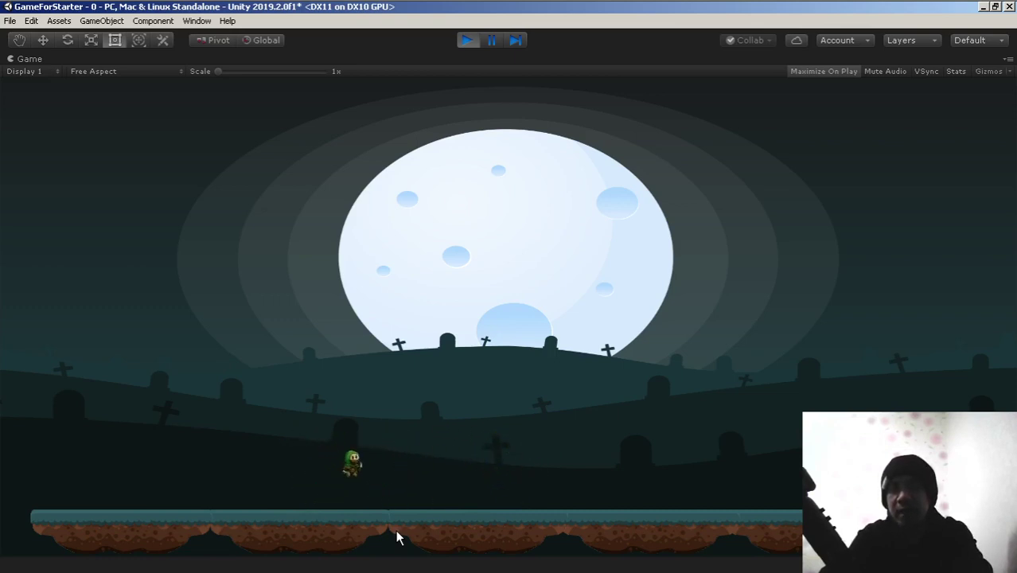
key("Left")
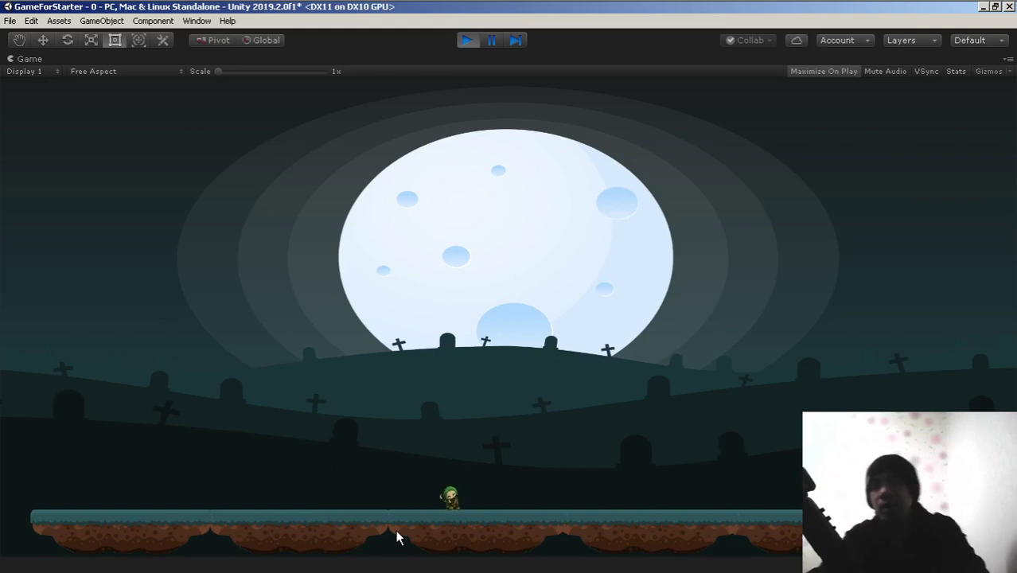
key("Right")
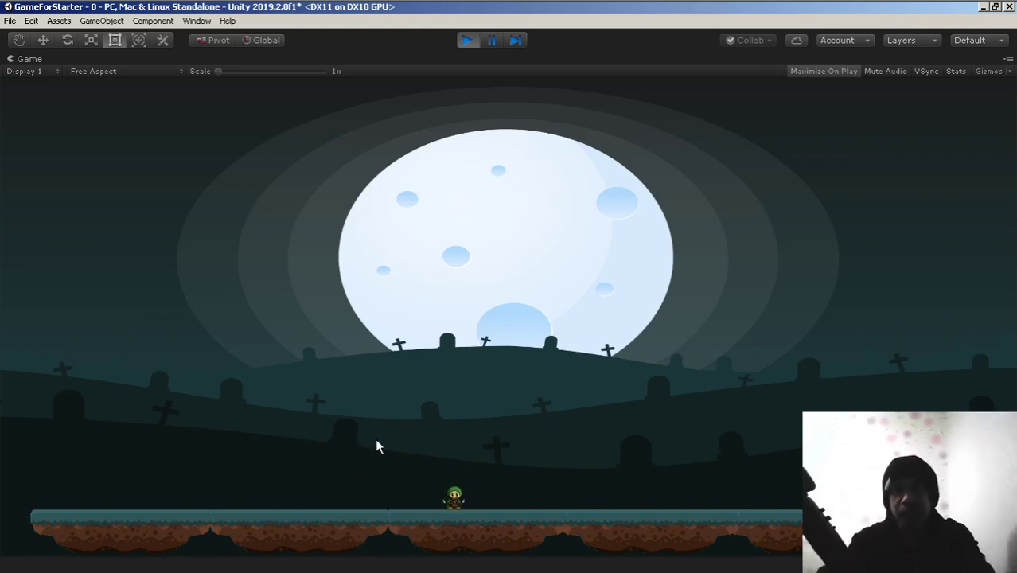
left_click(466, 41)
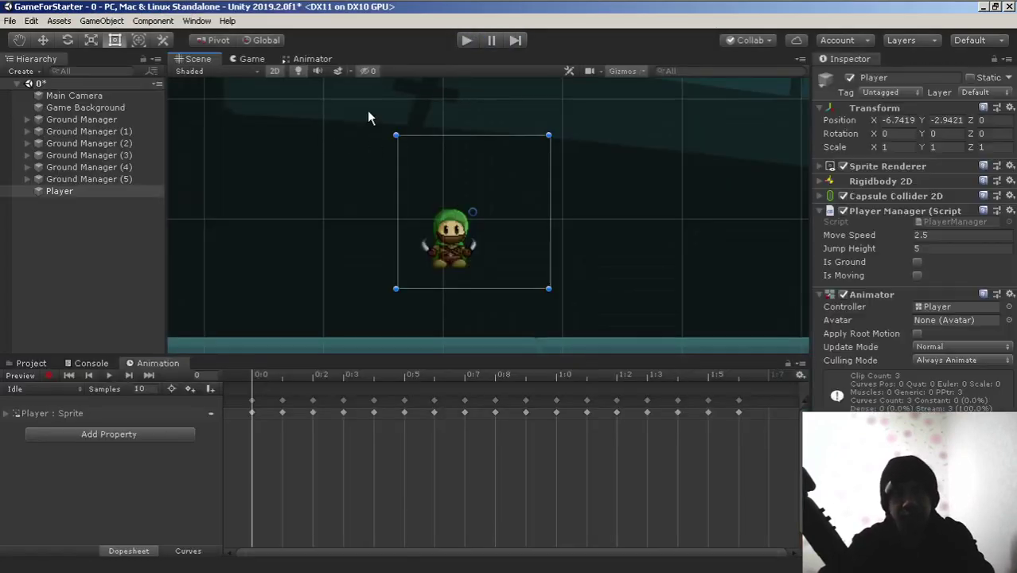
Duplicate Ground Manager (5) and move the copy along X to about -10.3, beside the left end of the ground
scroll(461, 156, "down", 5)
middle_click_drag(601, 167, 369, 167)
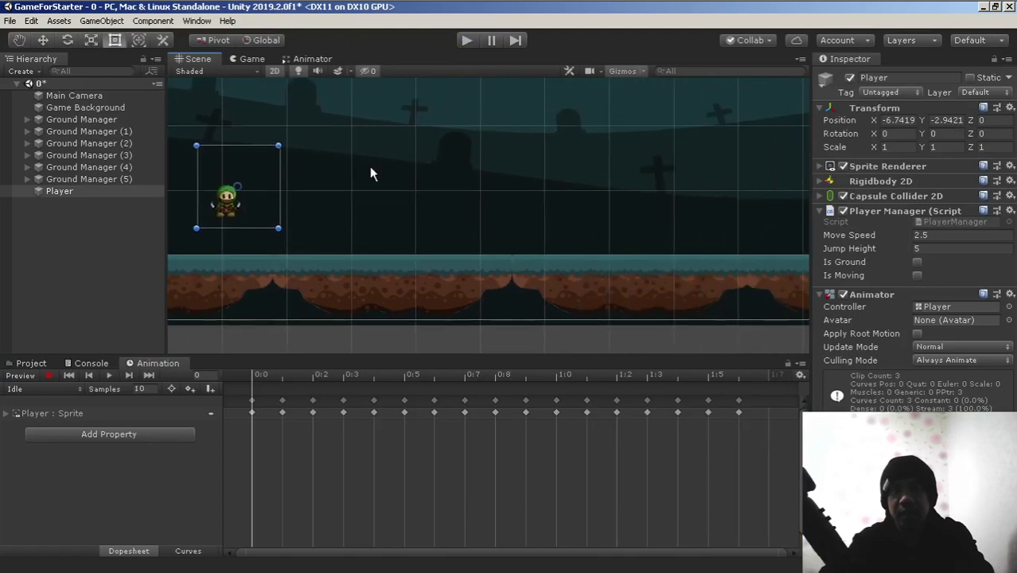
scroll(377, 168, "down", 3)
left_click(90, 179)
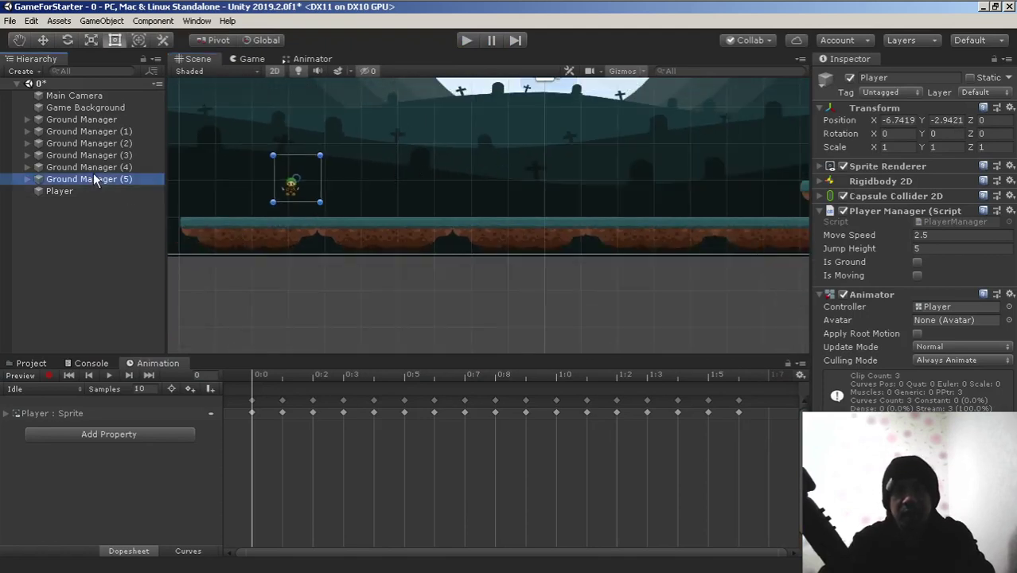
scroll(477, 191, "down", 2)
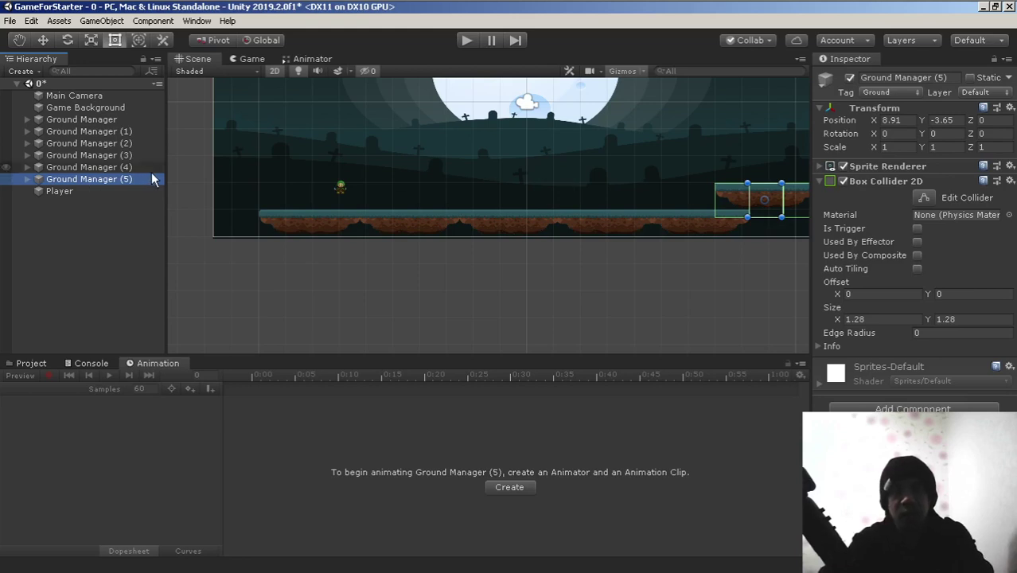
key("ctrl+d")
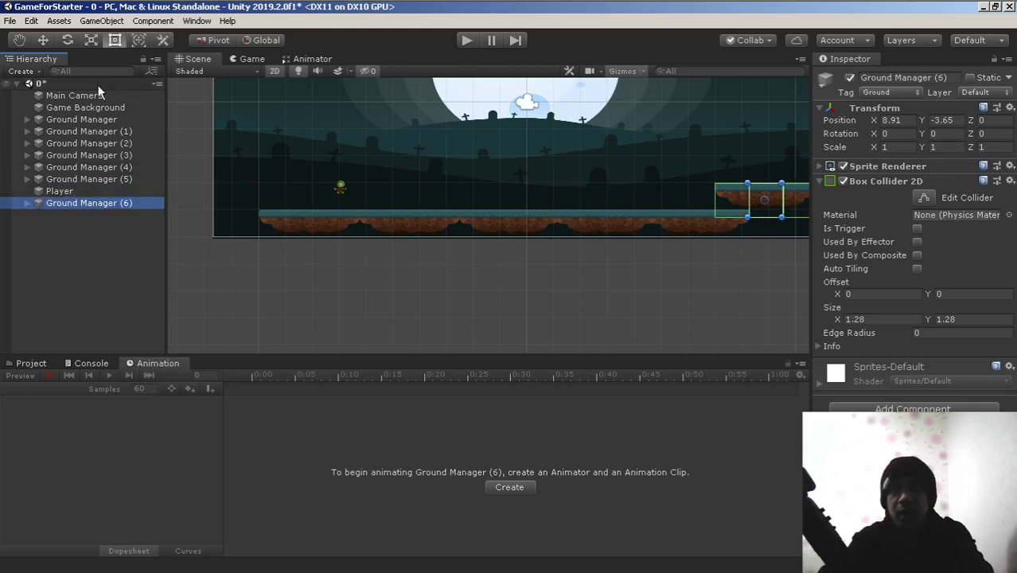
left_click(42, 41)
scroll(454, 134, "down", 2)
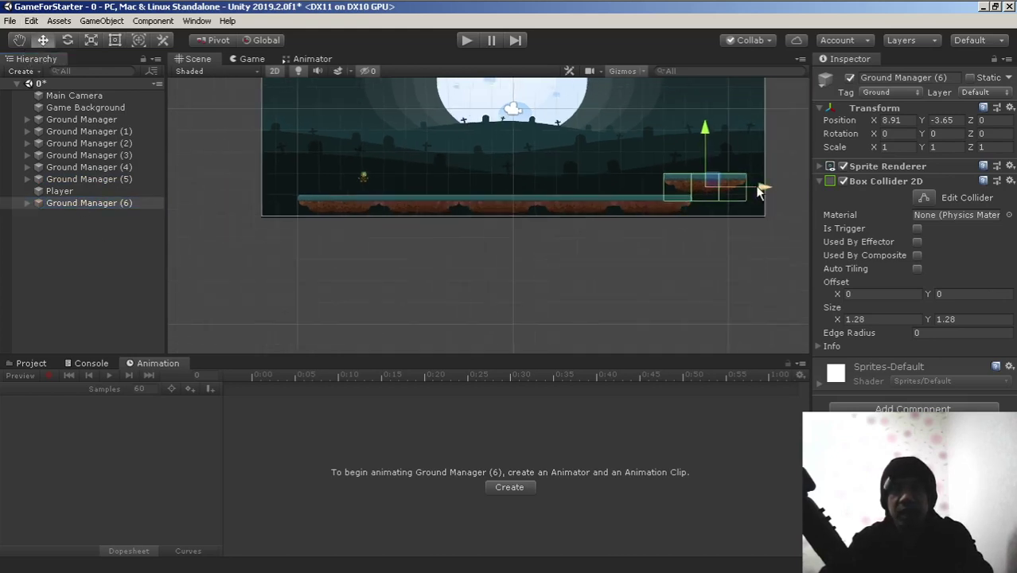
left_click_drag(762, 189, 350, 188)
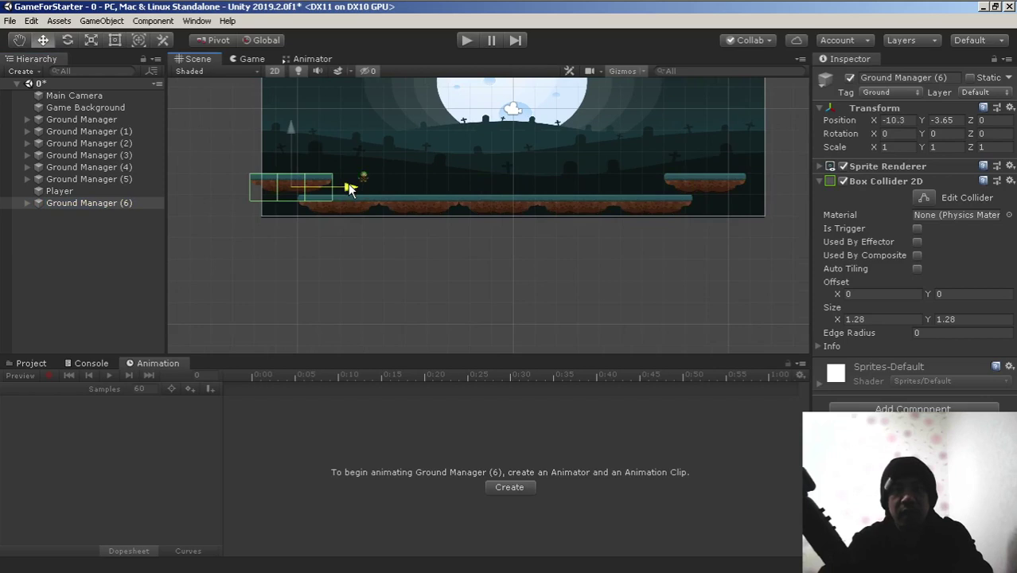
Duplicate Ground Manager (6) and place the copy as a higher platform at about X -5.04, Y -2.61
scroll(378, 177, "up", 4)
middle_click_drag(407, 164, 420, 193)
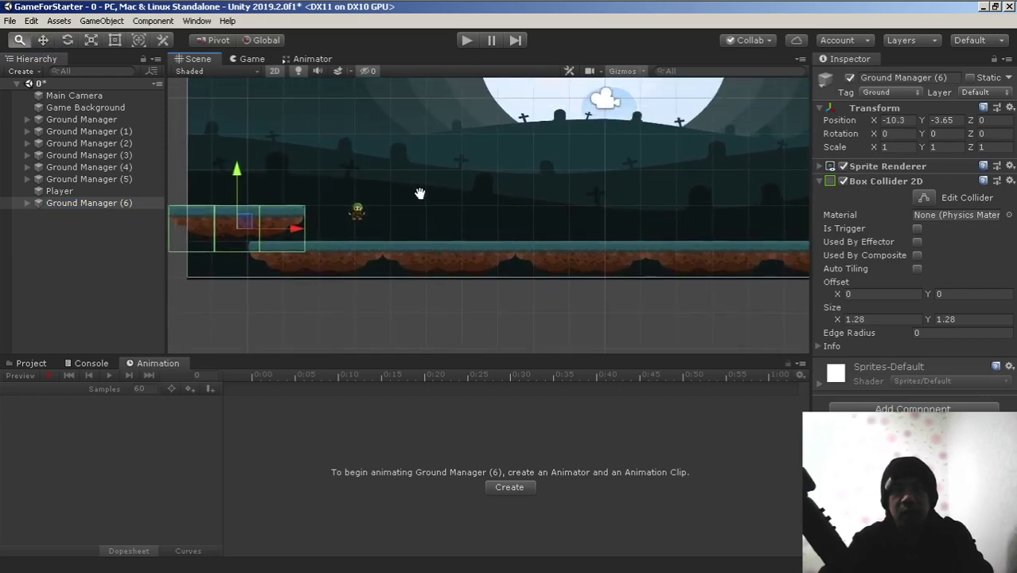
scroll(429, 194, "up", 1)
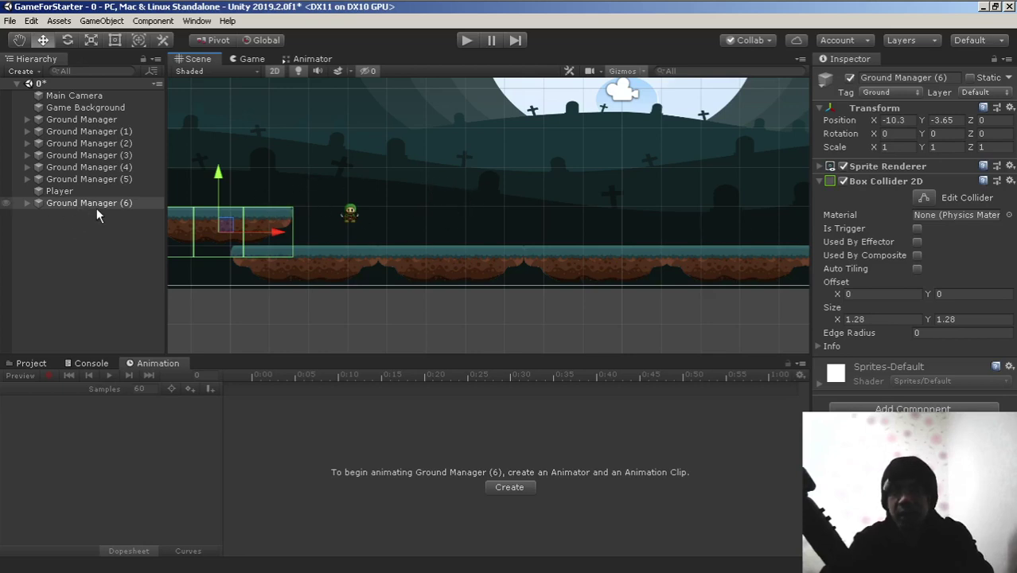
left_click(71, 192)
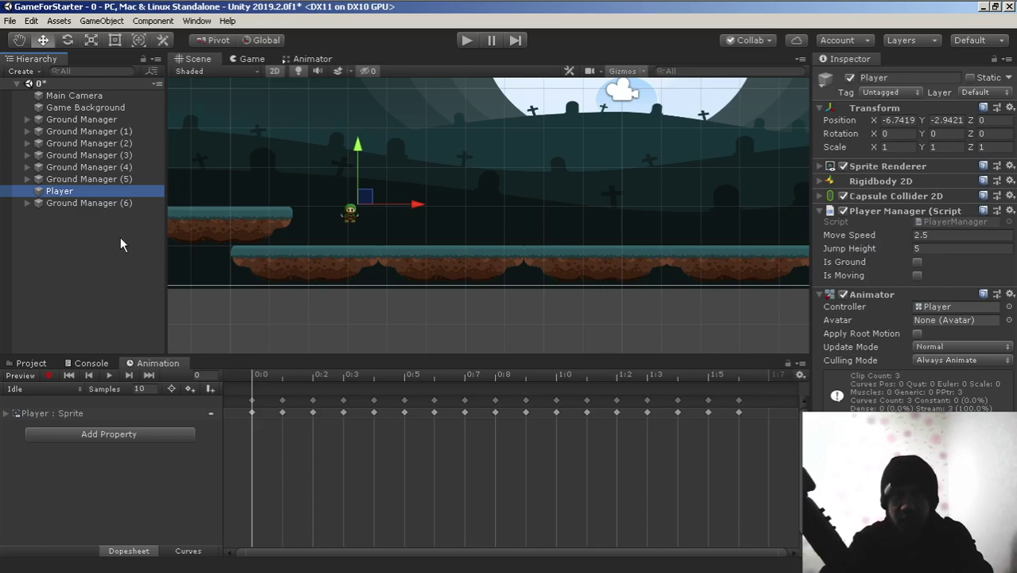
left_click(104, 204)
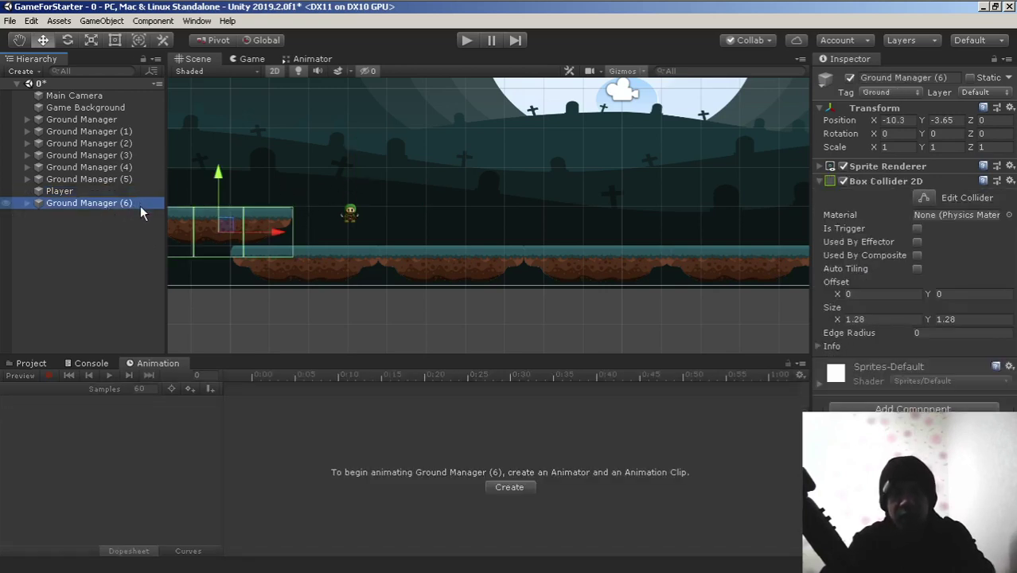
key("ctrl+d")
scroll(290, 232, "up", 3)
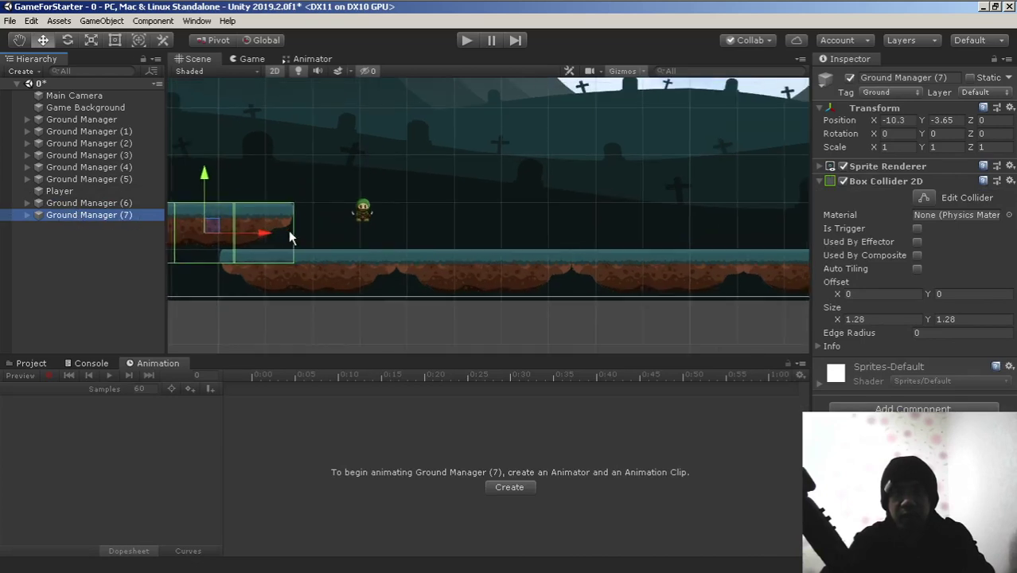
left_click_drag(259, 243, 506, 191)
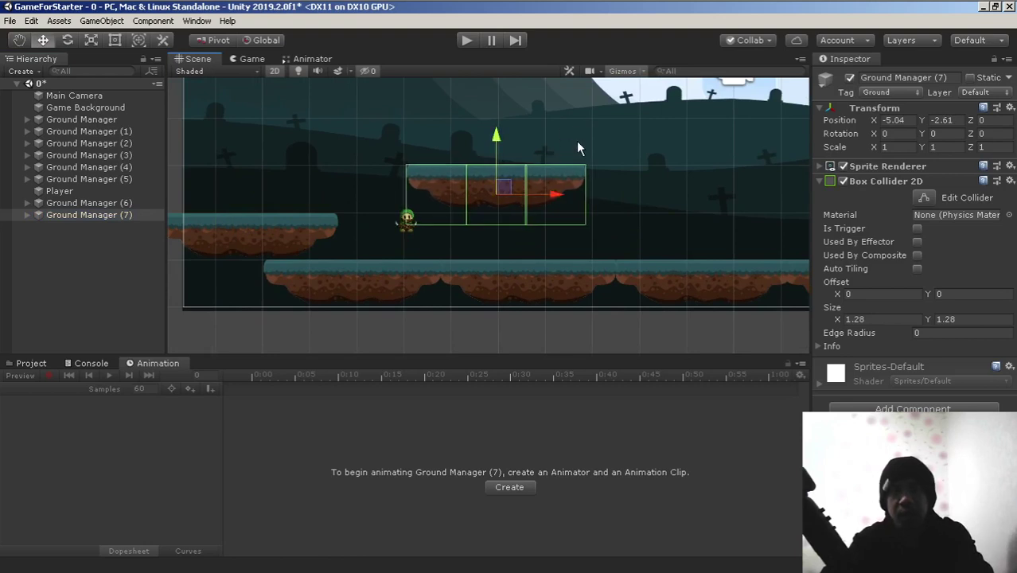
Move the Player to about X -7.36, Y -3.11, between the two new platforms
left_click(63, 191)
scroll(580, 211, "up", 4)
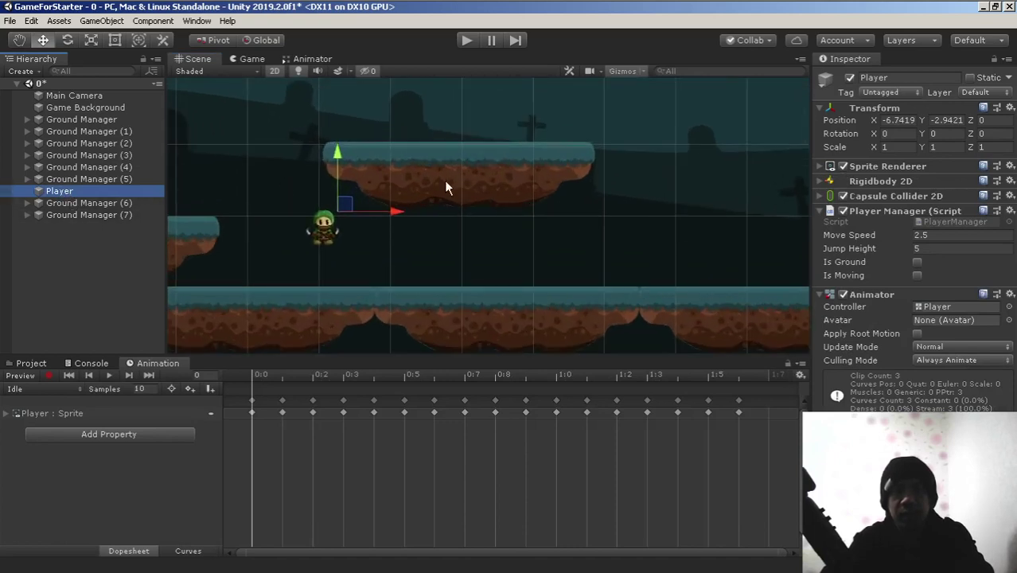
middle_click_drag(444, 186, 527, 179)
left_click_drag(437, 204, 391, 210)
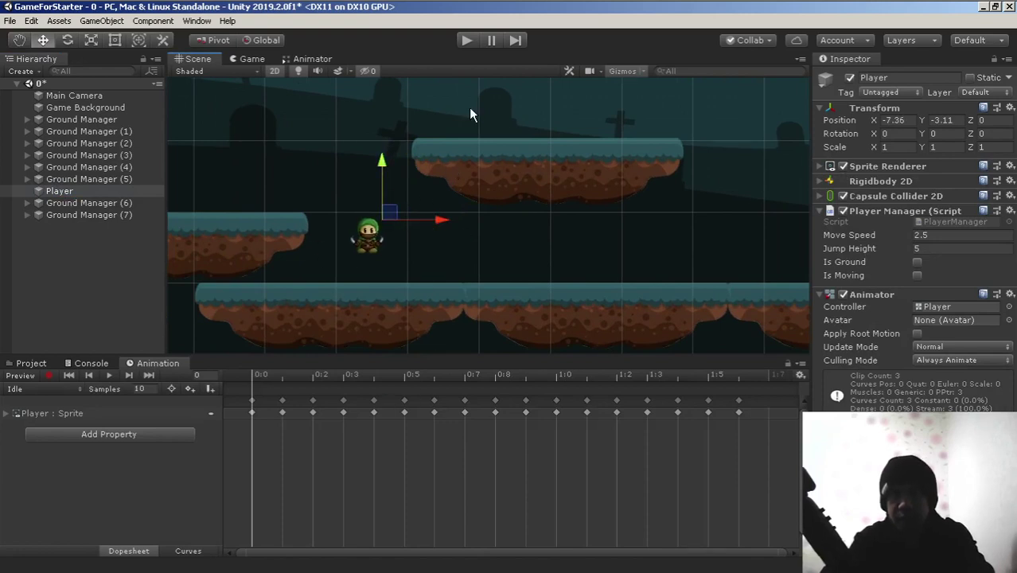
Run the game and test jumping the character onto and between the two new platforms in both directions
left_click(466, 40)
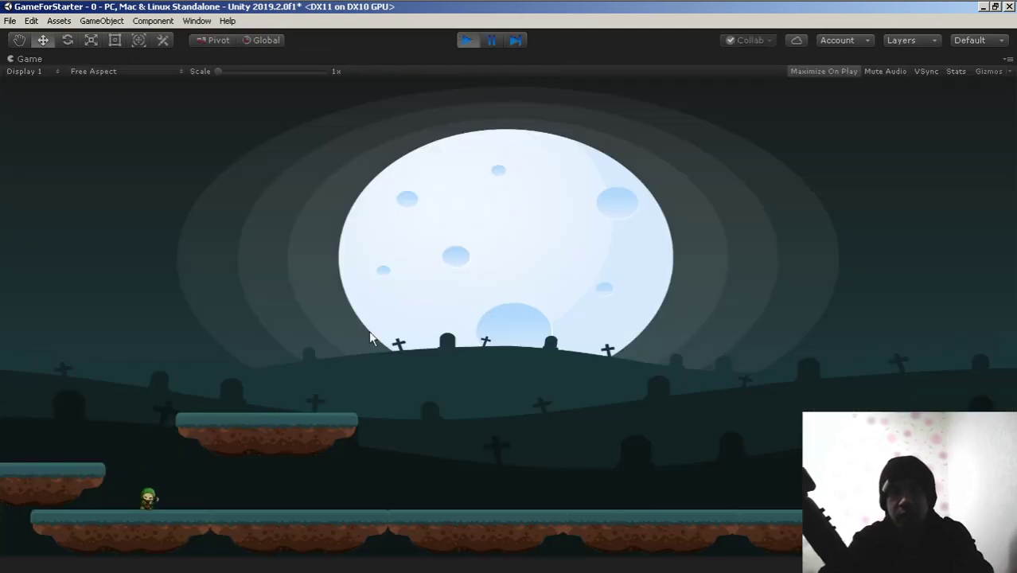
key("Right")
key("Left")
key("space")
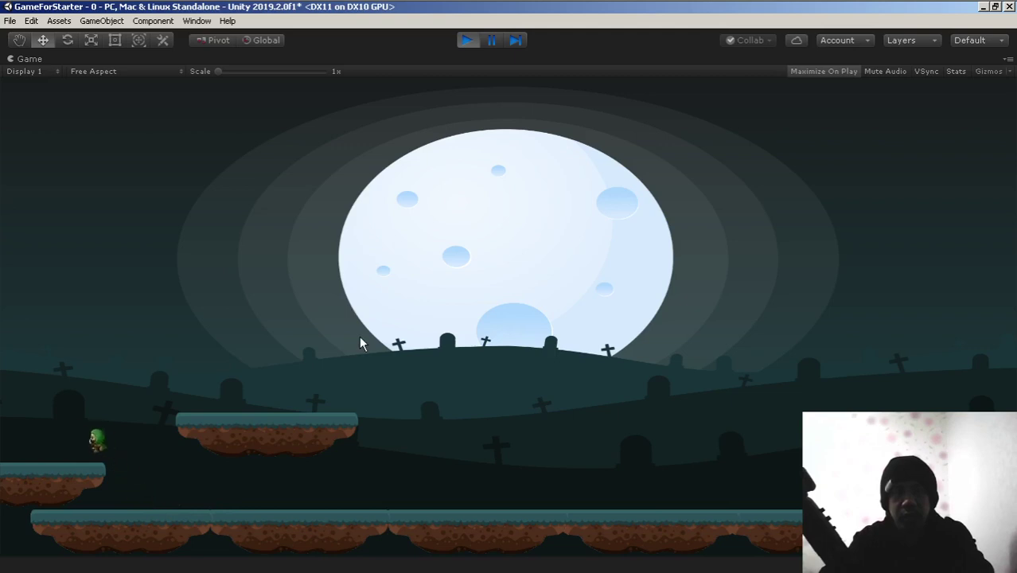
key("Right")
key("space")
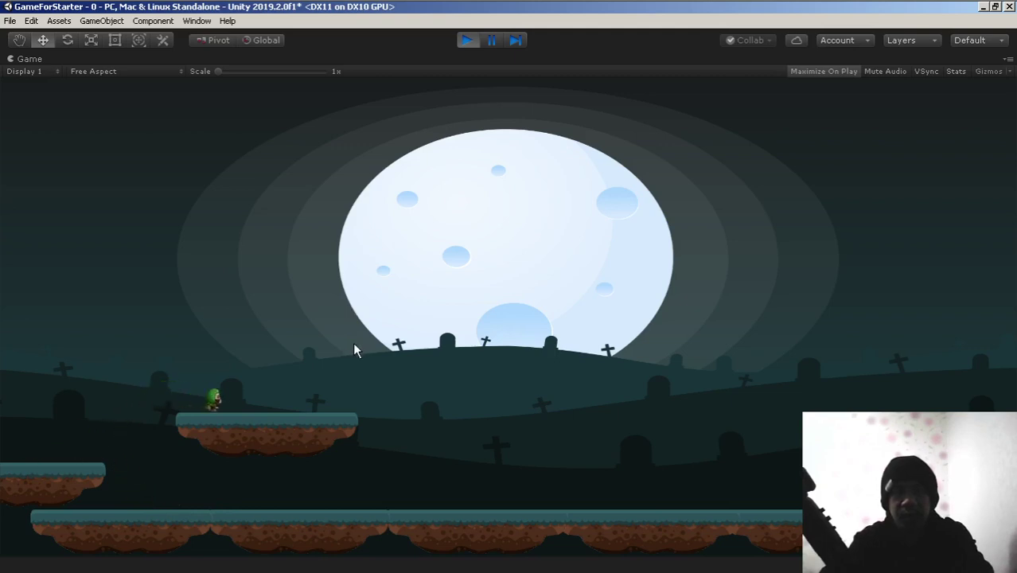
key("space")
key("Left")
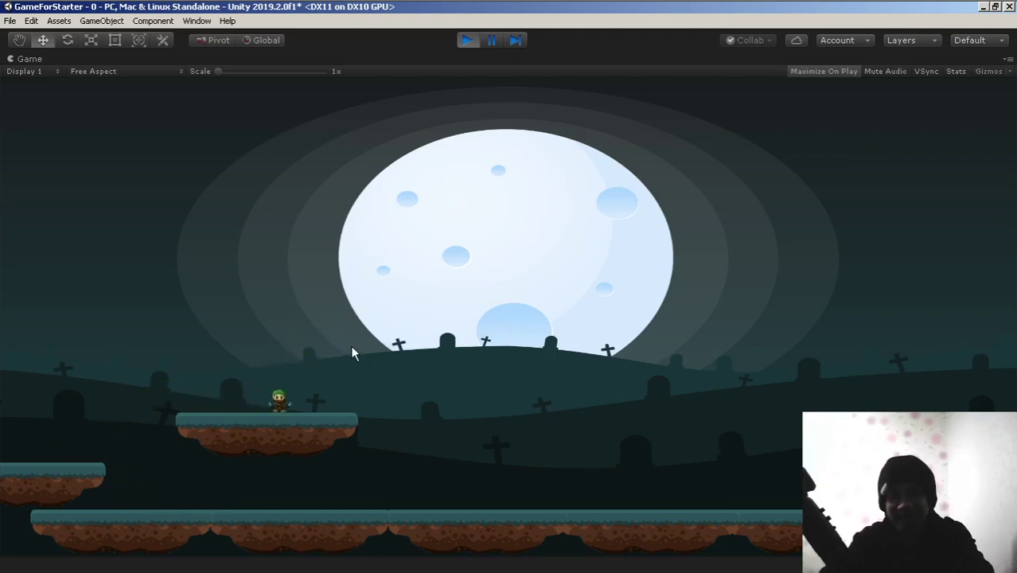
key("space")
key("Right")
key("Left")
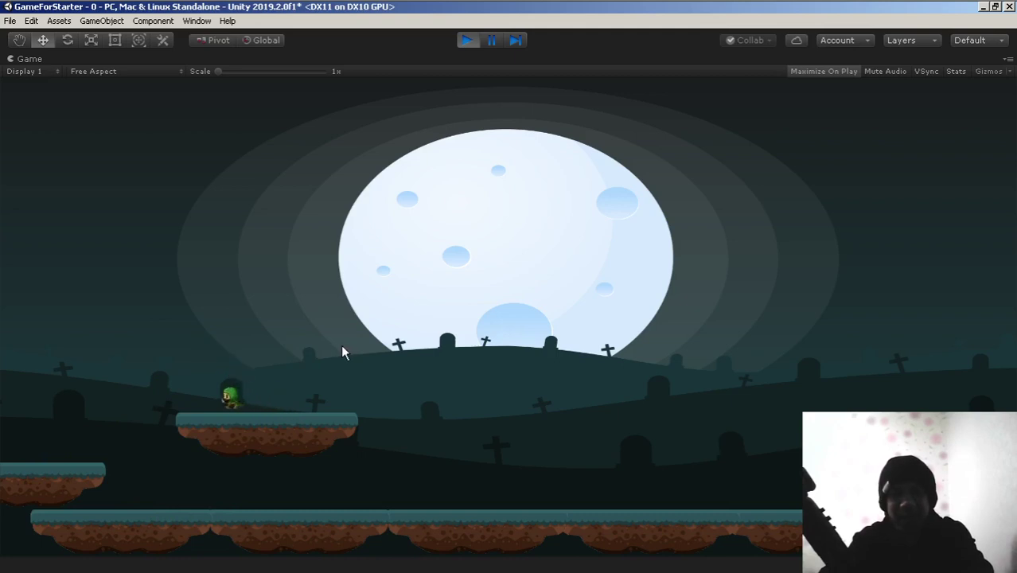
key("space")
key("Right")
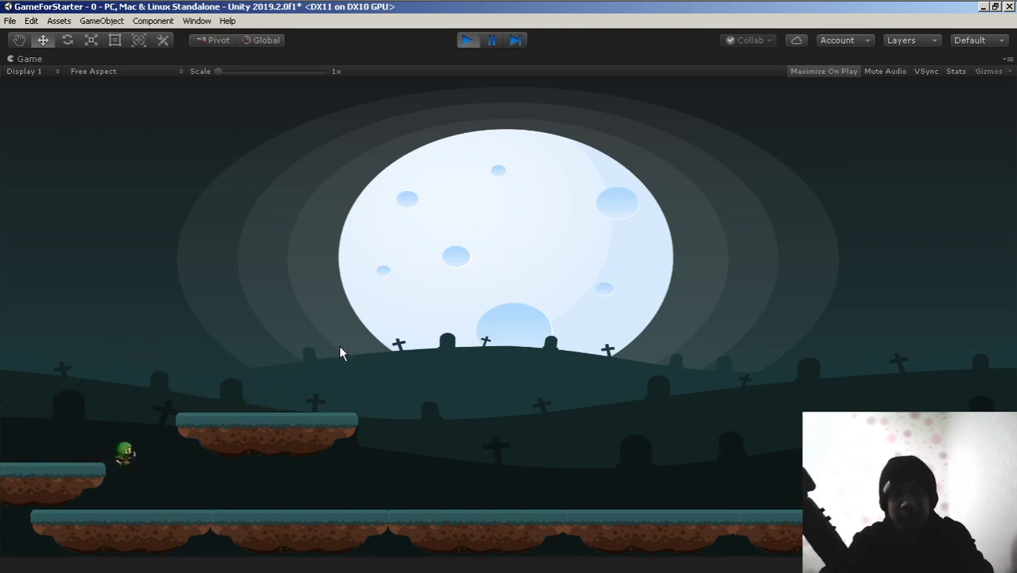
Test the facing direction on the lower ground by running the character left and right
key("Left")
key("Right")
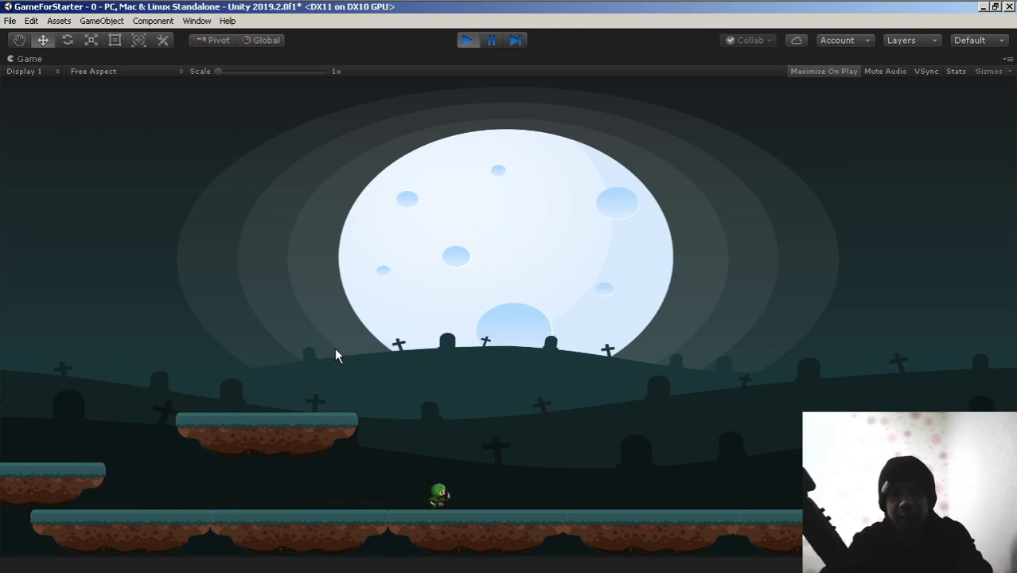
key("Left")
key("Right")
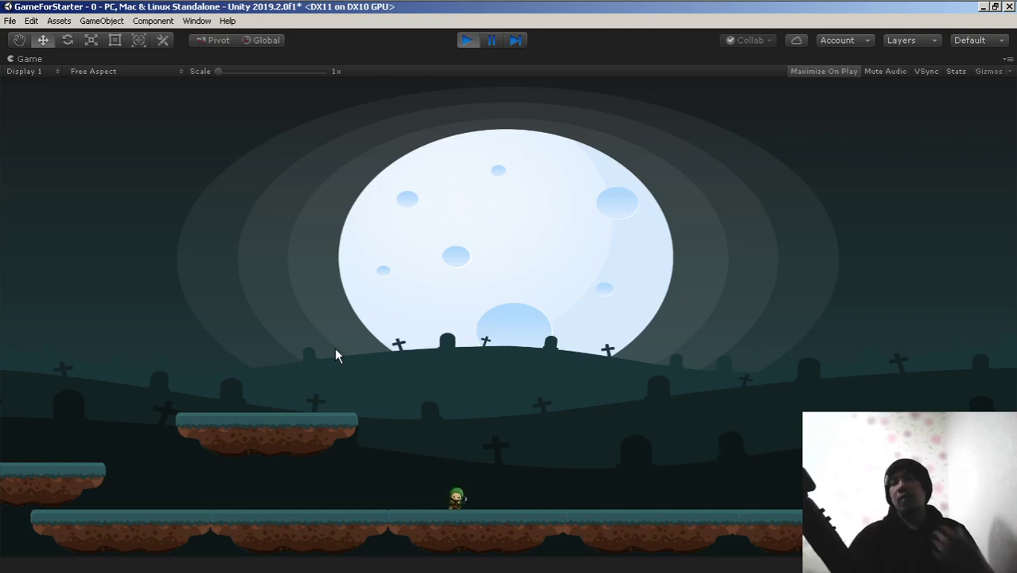
key("Right")
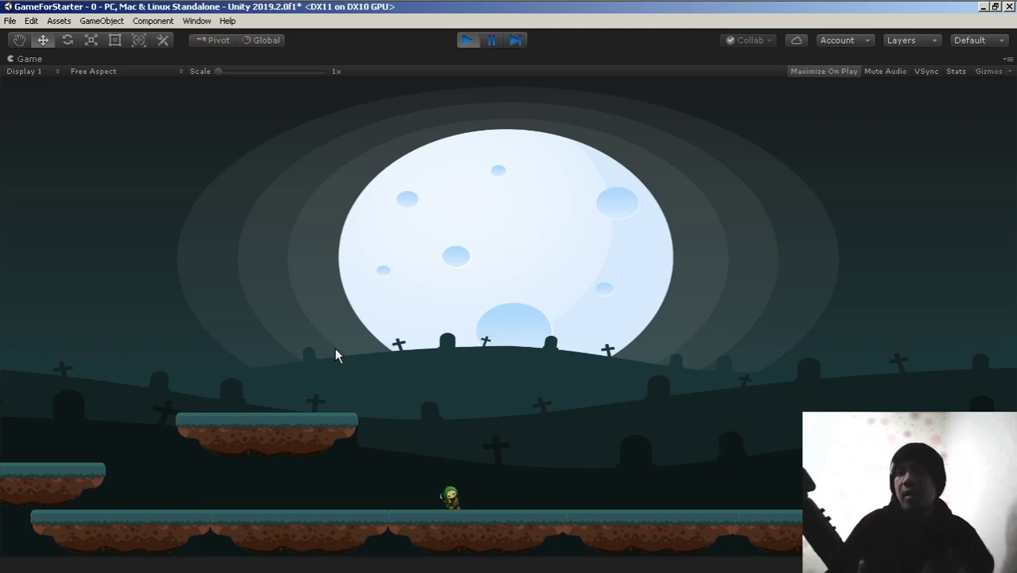
key("Right")
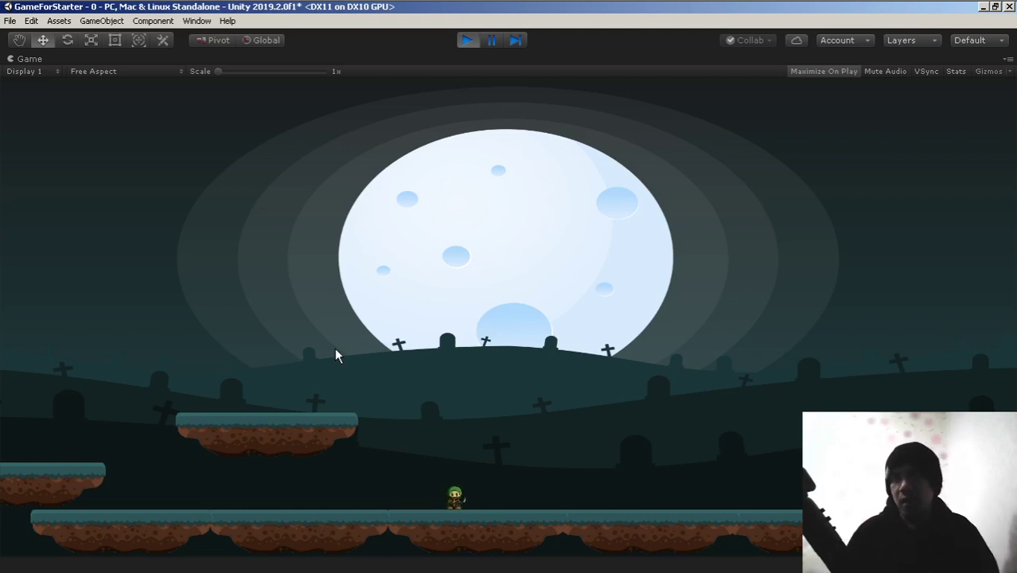
key("Left")
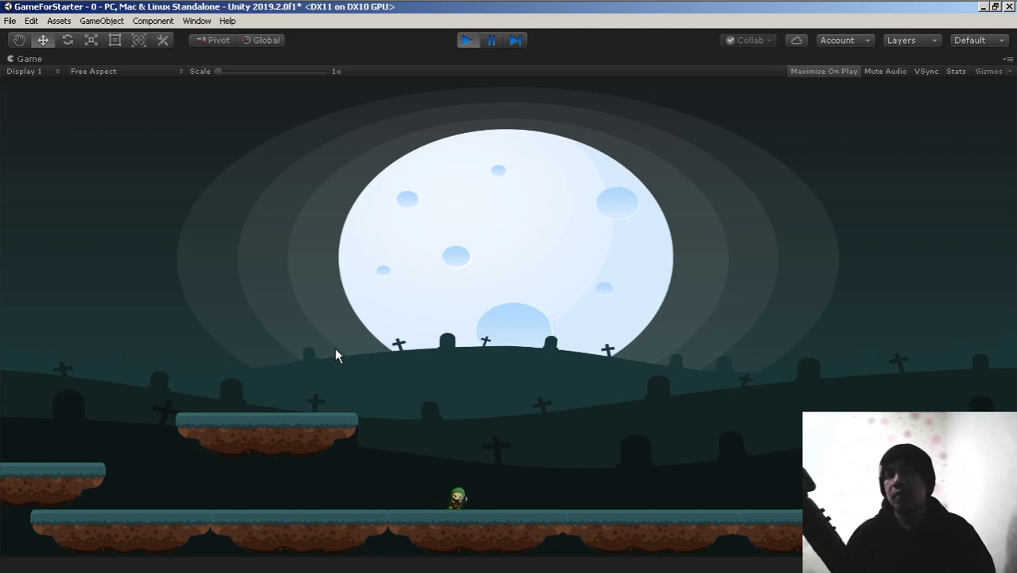
key("Right")
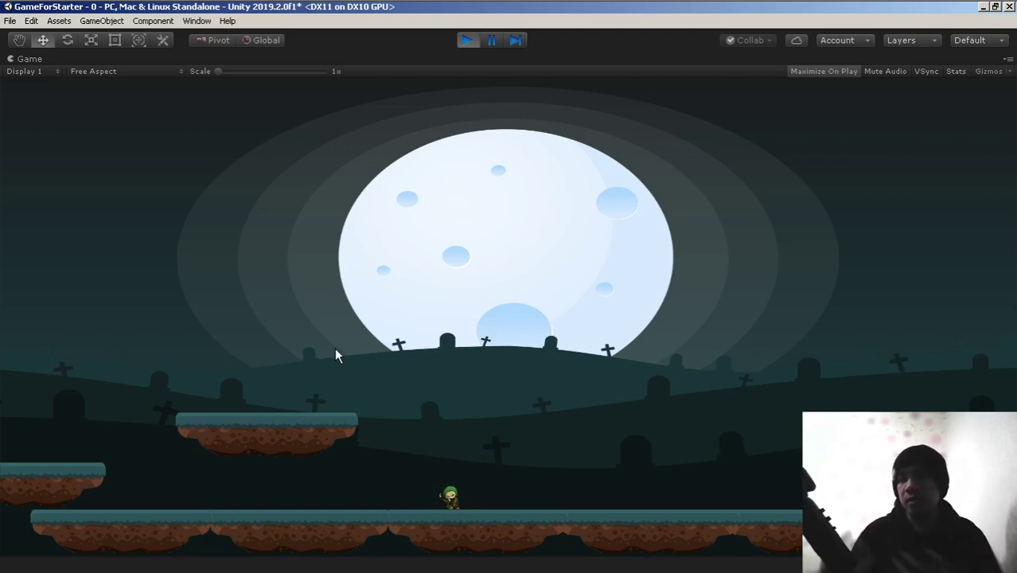
key("Right")
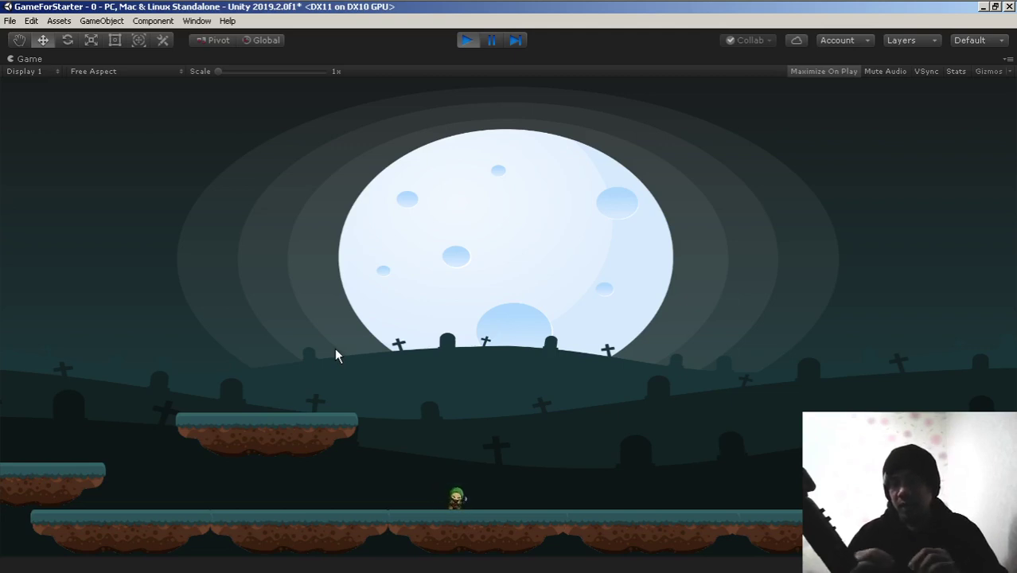
Turn the character right and left once more on the lower ground, and stop the game
key("Right")
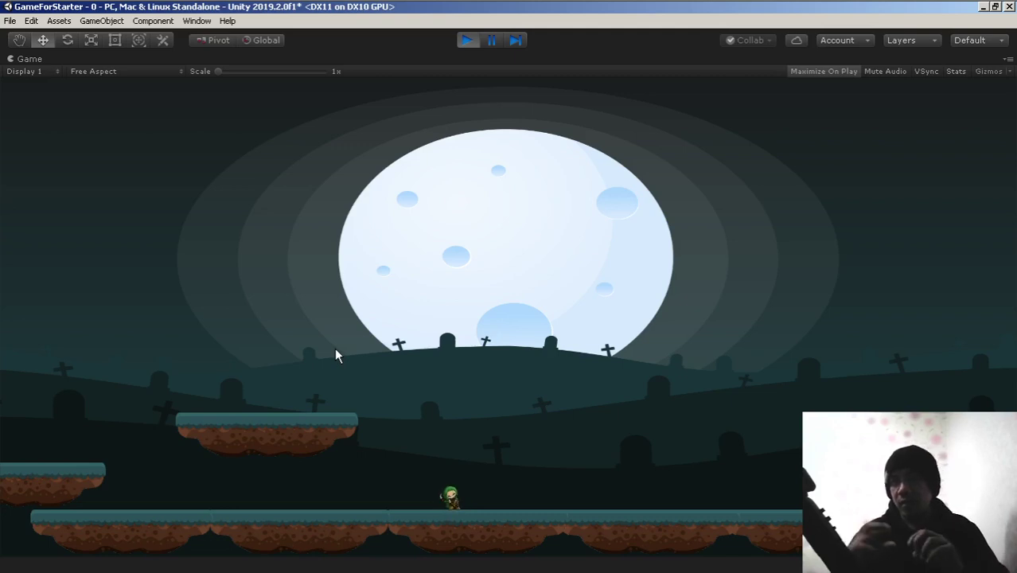
key("Left")
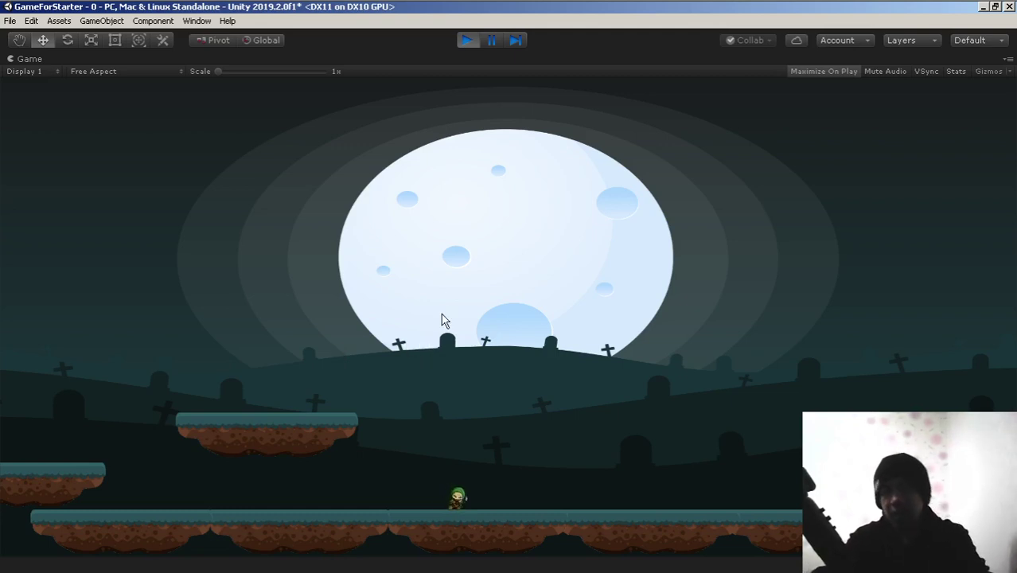
left_click(467, 40)
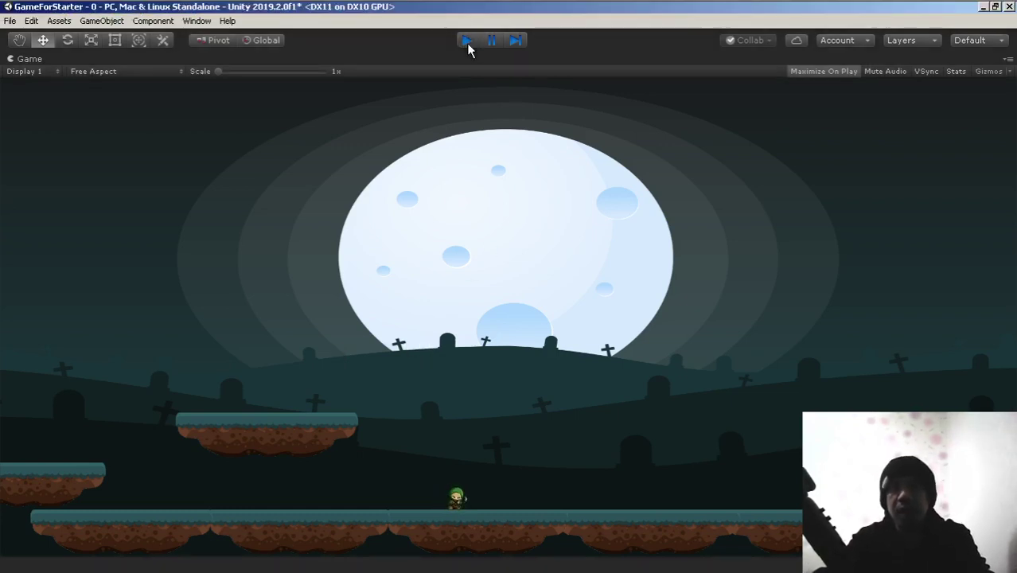
Duplicate Ground Manager (7) and move the copy horizontally to about X 3.97, keeping Y at -2.61
scroll(441, 170, "down", 3)
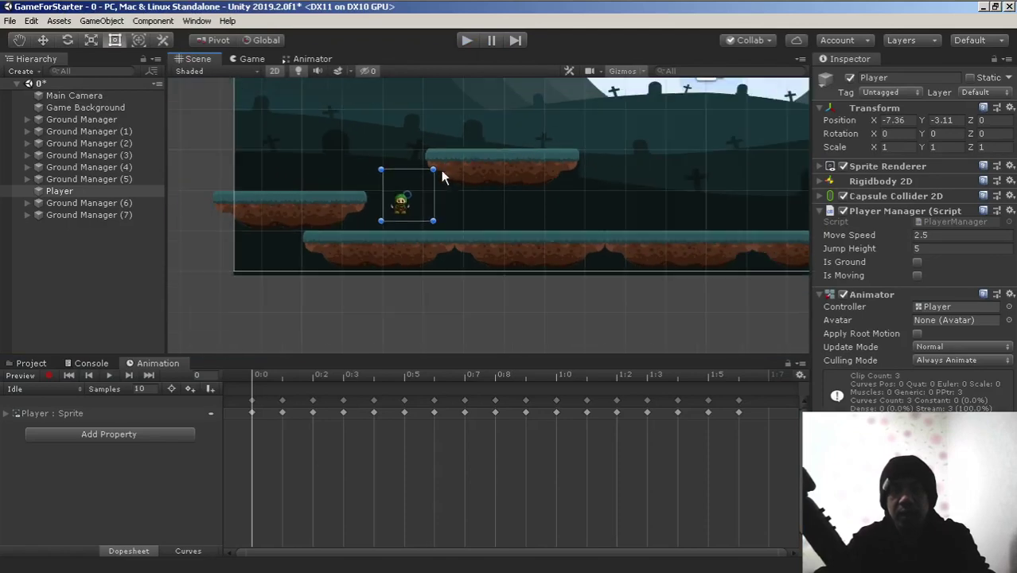
scroll(398, 200, "up", 1)
left_click(88, 214)
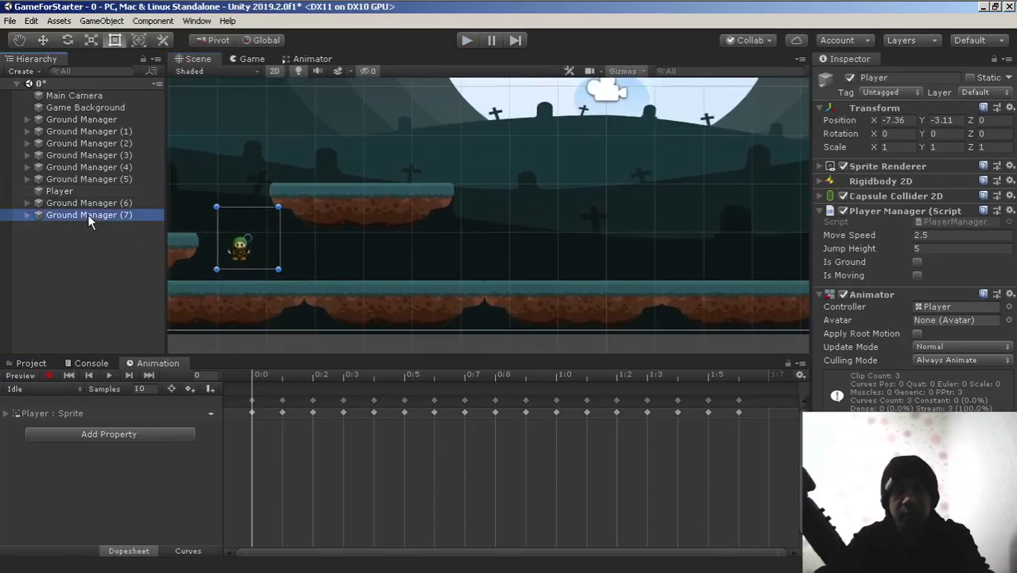
scroll(498, 209, "down", 1)
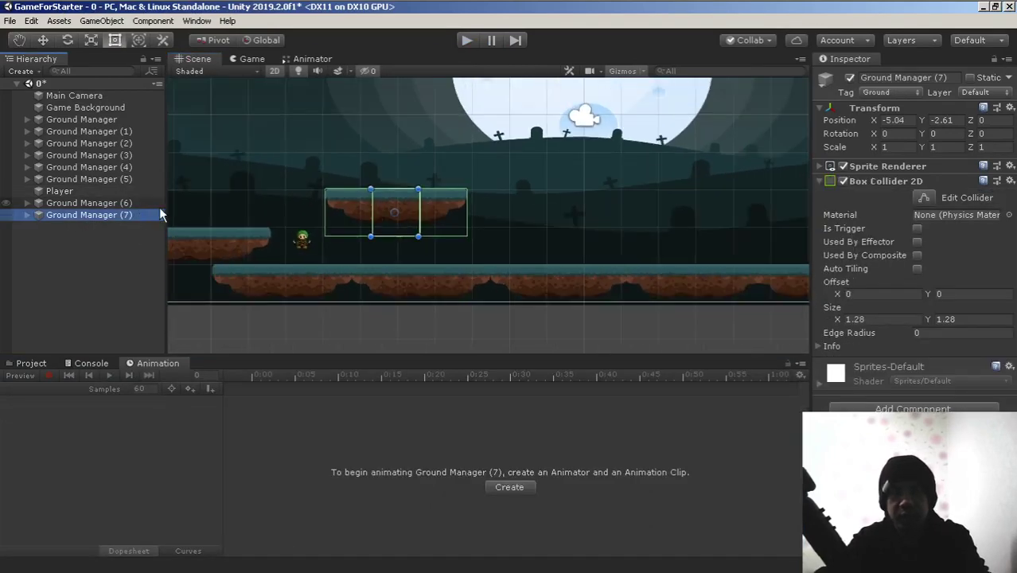
key("ctrl+d")
left_click(43, 40)
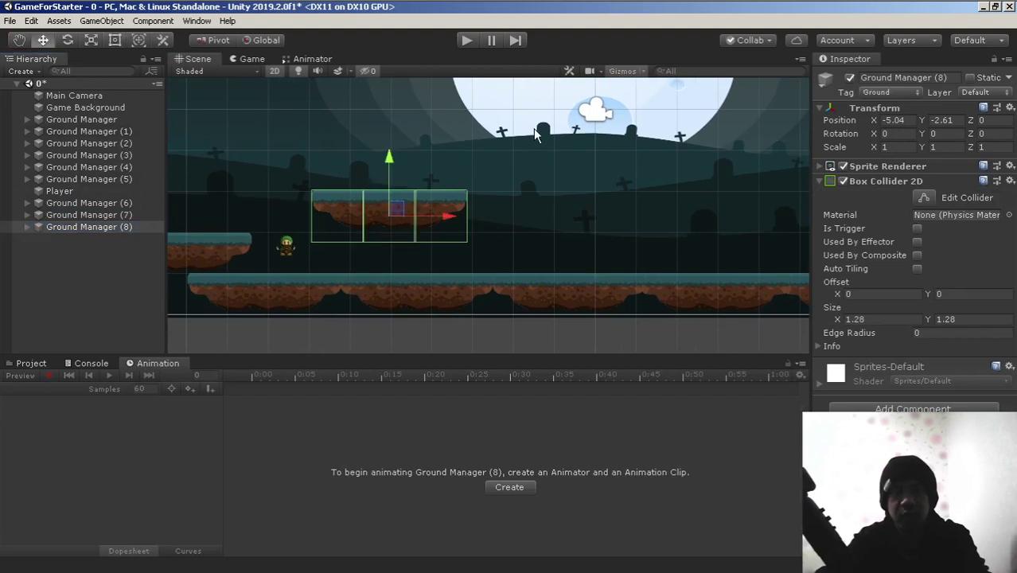
middle_click_drag(476, 236, 318, 229)
left_click_drag(293, 206, 659, 213)
middle_click_drag(372, 183, 483, 232)
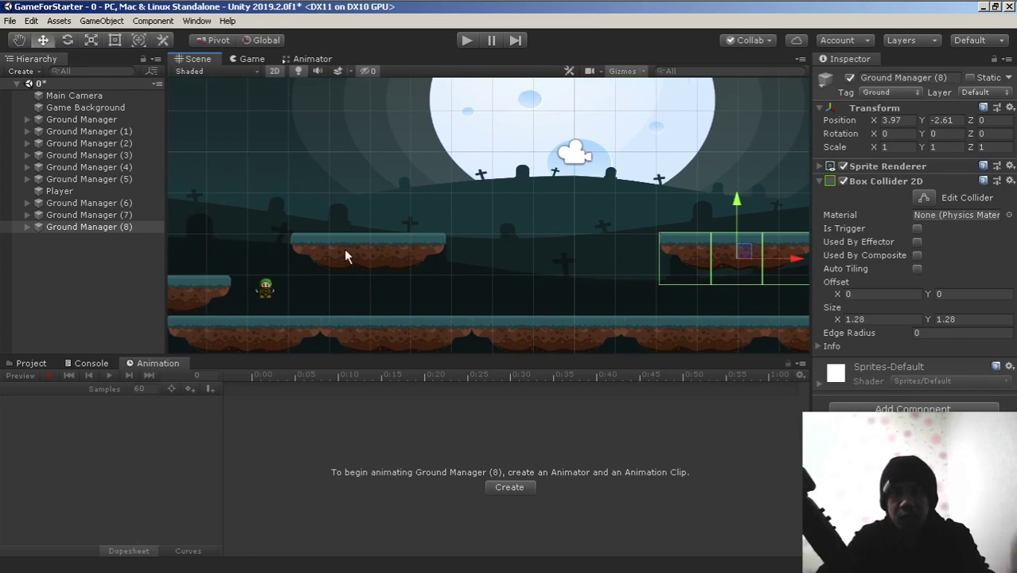
Try moving Ground Manager (7) horizontally to about X -2.2, and undo the move
middle_click_drag(347, 254, 463, 236)
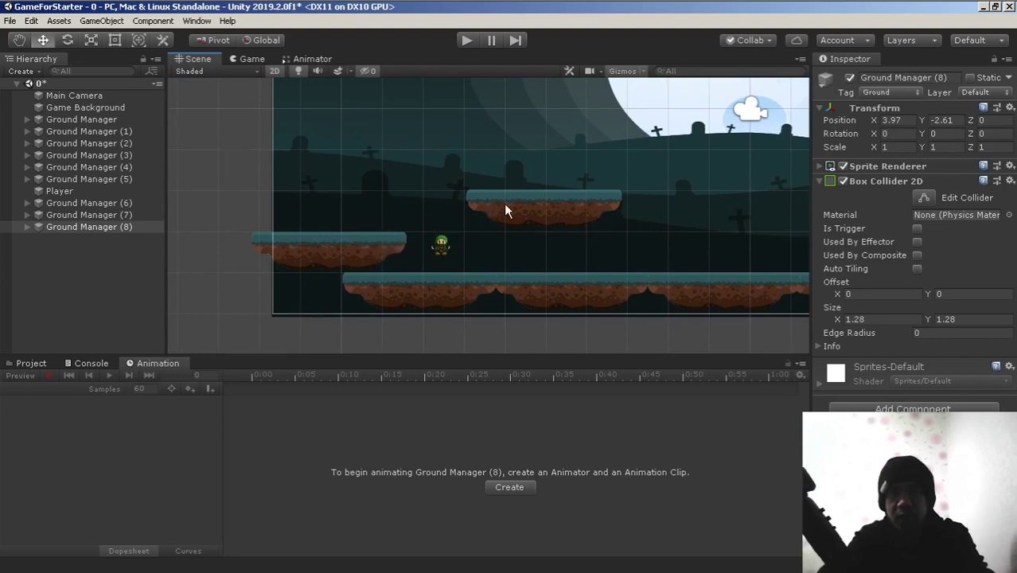
middle_click_drag(505, 208, 423, 215)
scroll(432, 215, "up", 1)
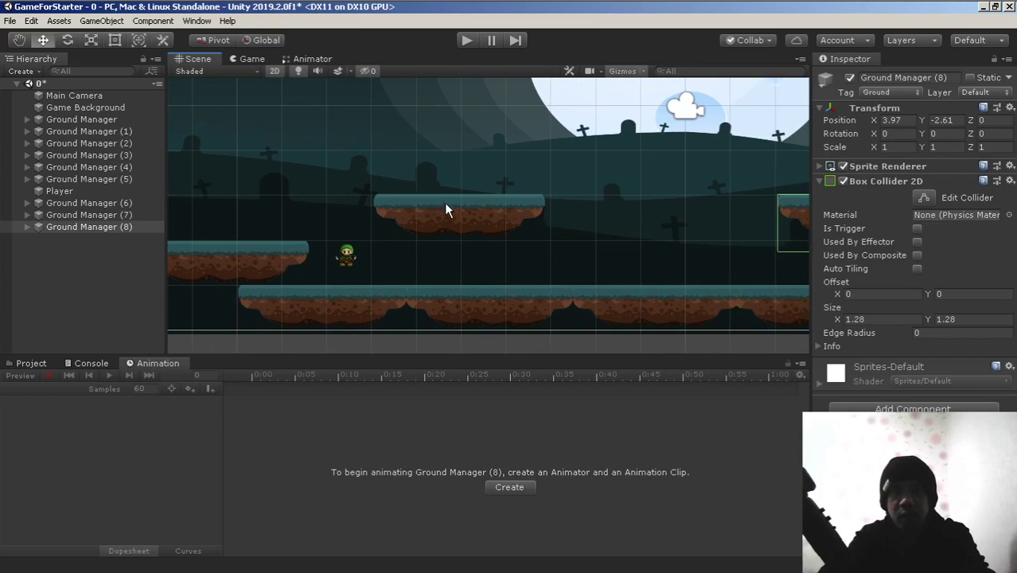
left_click(128, 204)
left_click(116, 216)
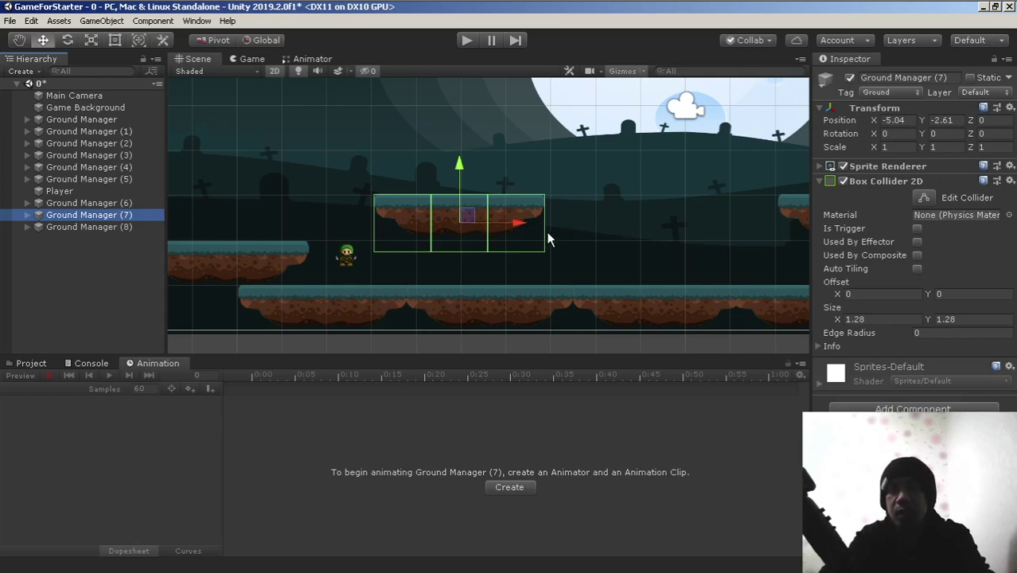
middle_click_drag(571, 237, 502, 230)
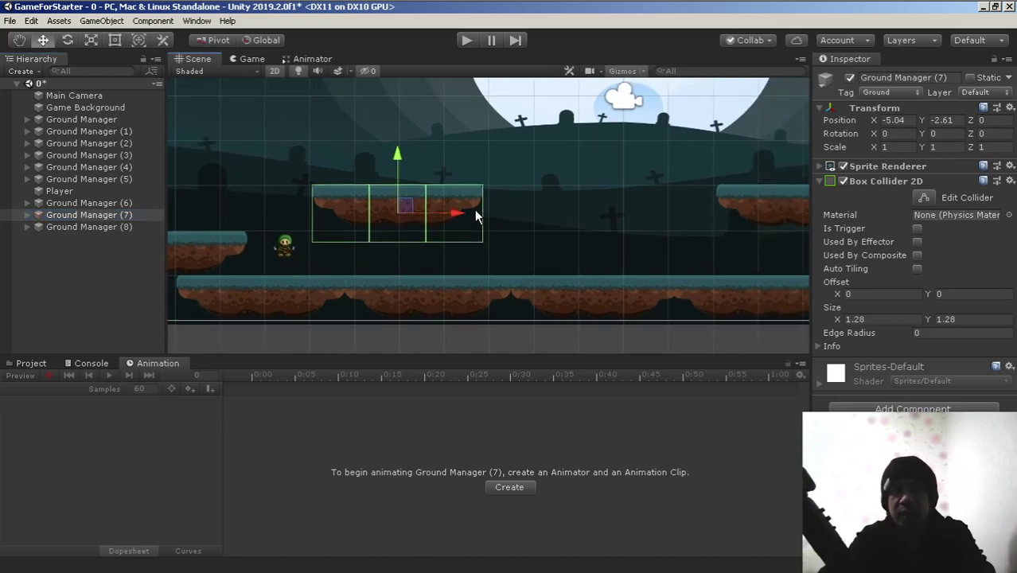
left_click_drag(459, 213, 577, 225)
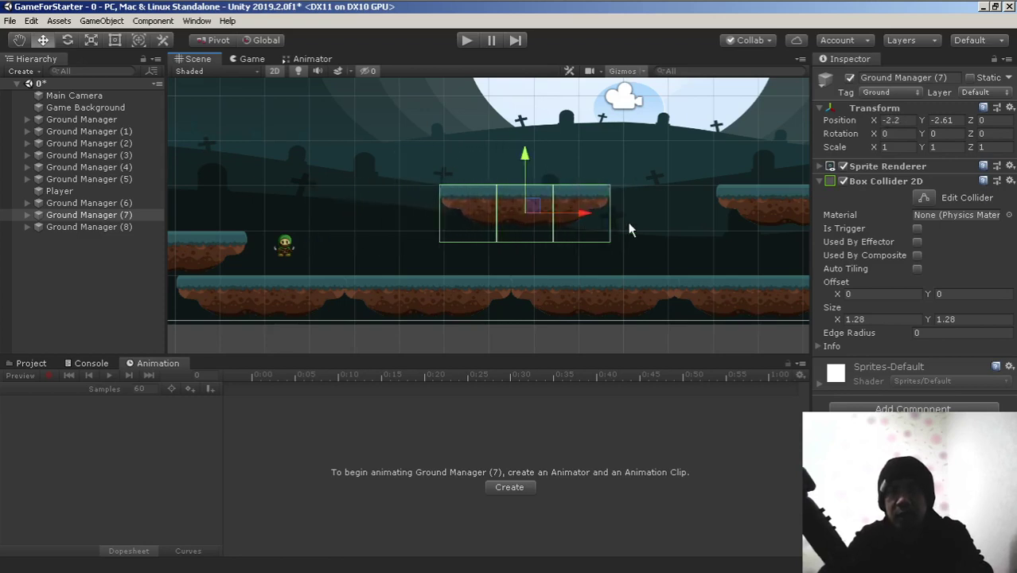
middle_click_drag(742, 221, 500, 267)
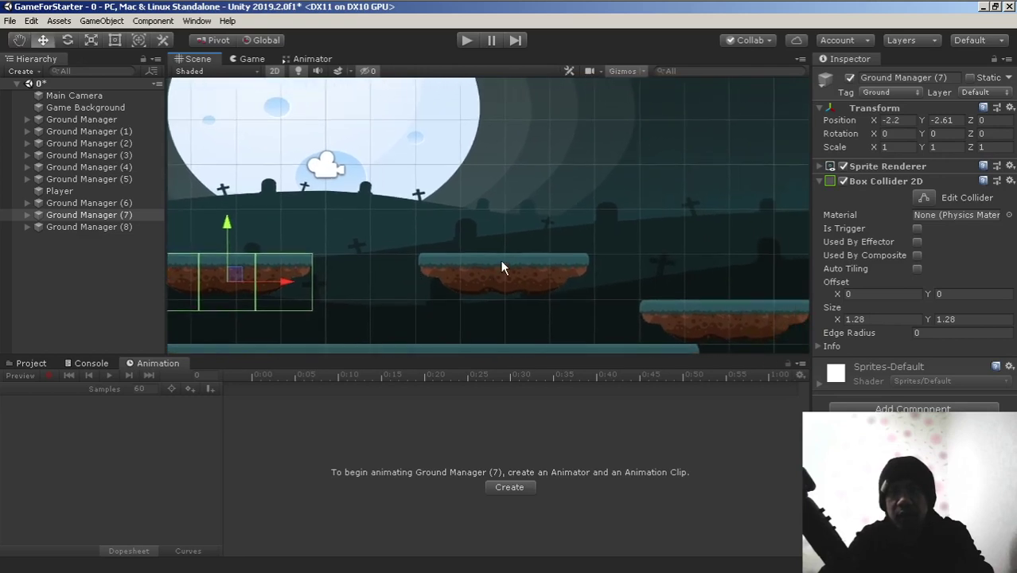
scroll(476, 194, "down", 3)
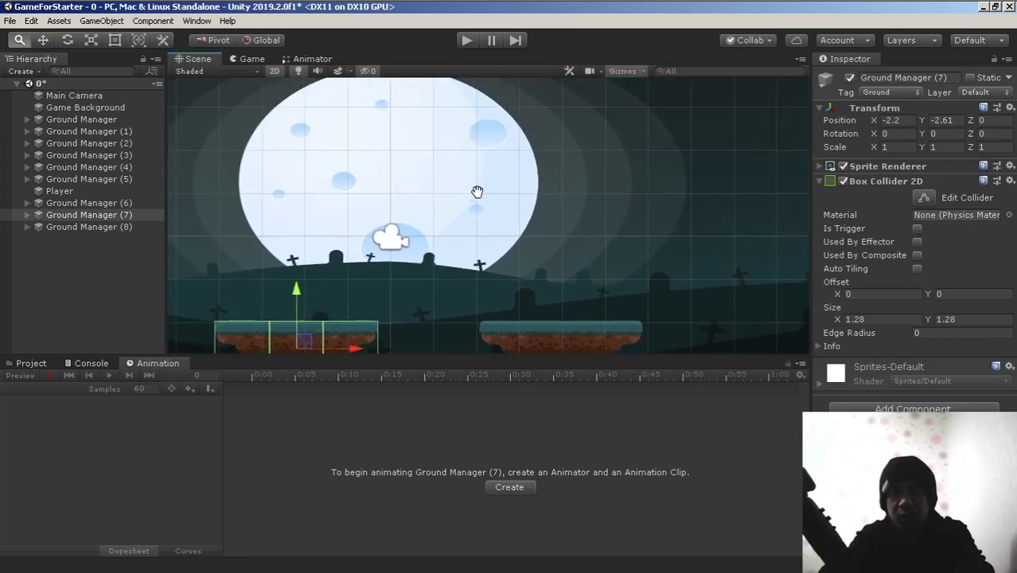
scroll(409, 146, "up", 3)
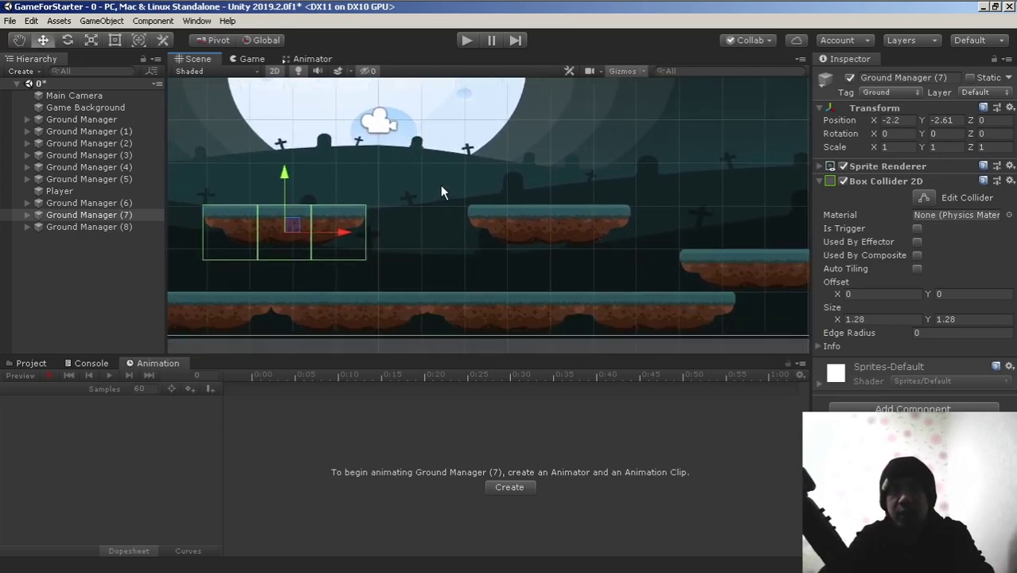
scroll(454, 175, "down", 2)
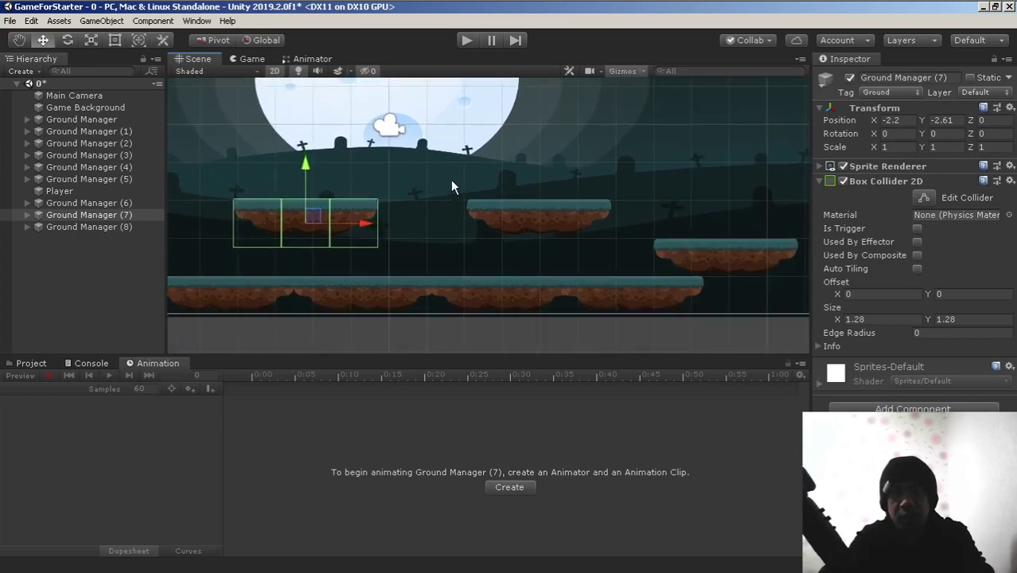
scroll(451, 182, "down", 2)
left_click_drag(454, 180, 341, 176)
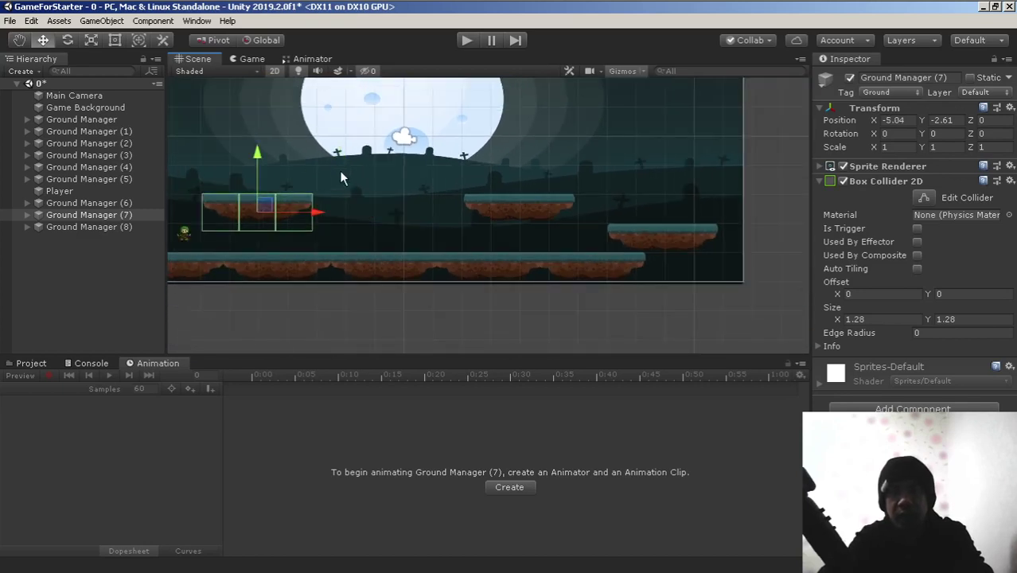
middle_click_drag(341, 176, 393, 205)
Duplicate Ground Manager (8) and place the copy above the far-right platform at about X 8.93, Y -1.63
left_click(110, 227)
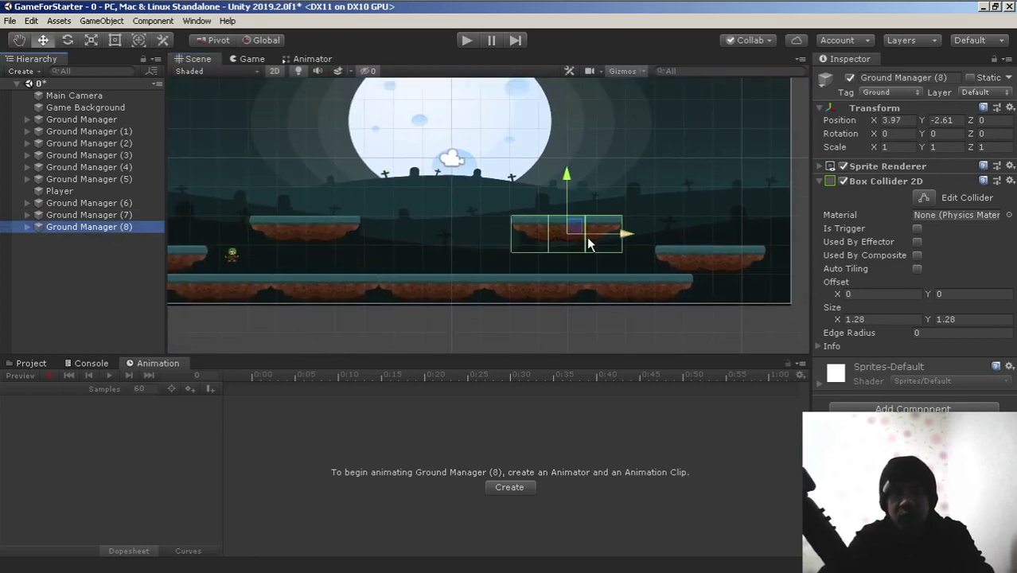
middle_click_drag(573, 230, 455, 220)
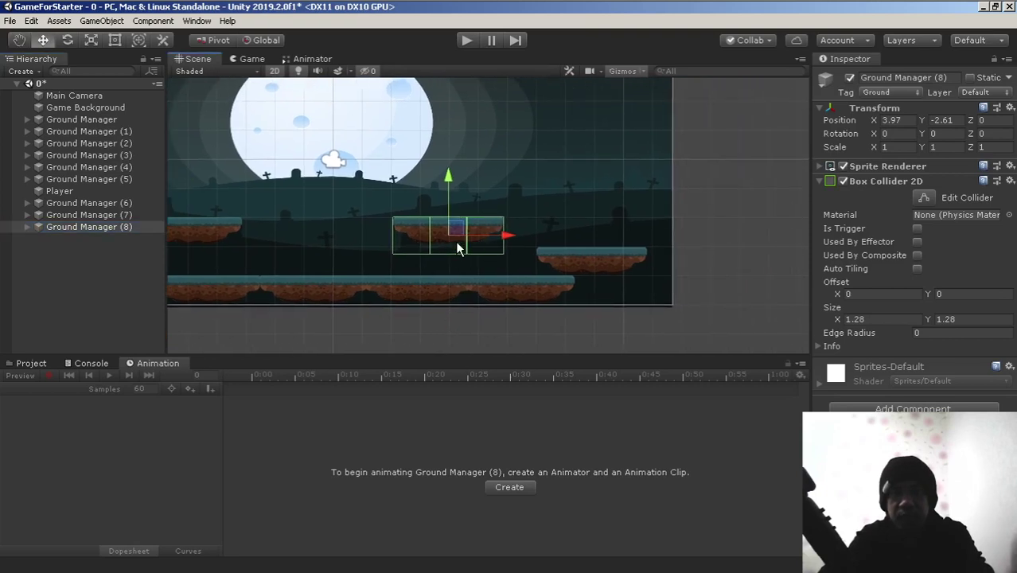
key("ctrl+d")
scroll(514, 242, "up", 2)
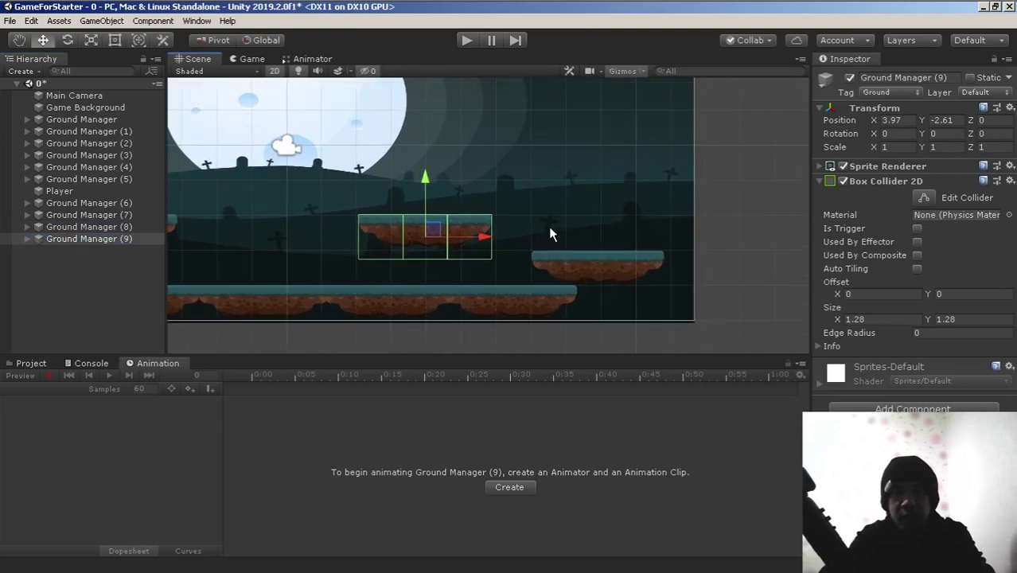
middle_click_drag(548, 226, 436, 241)
scroll(379, 250, "up", 2)
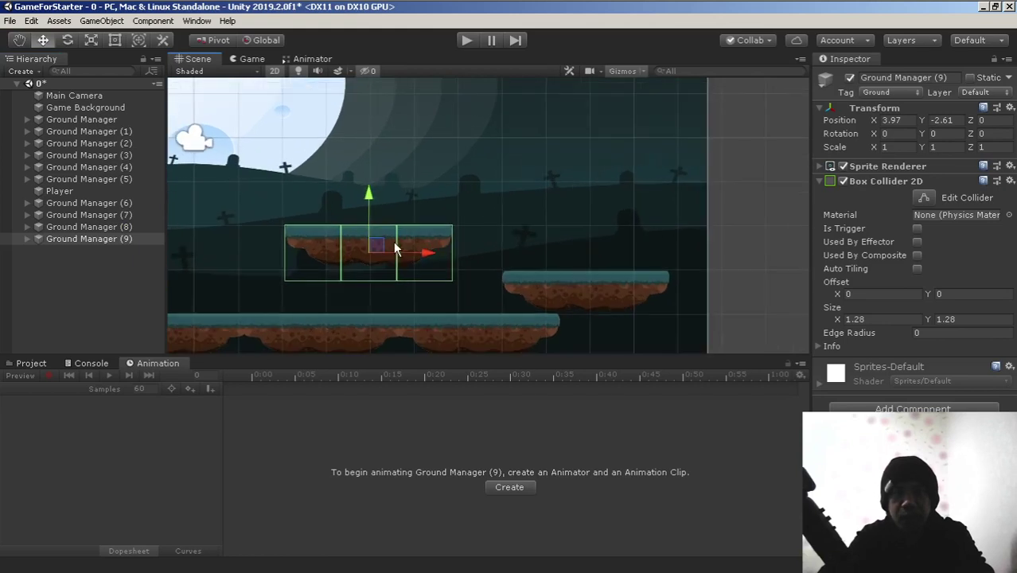
left_click_drag(393, 241, 592, 202)
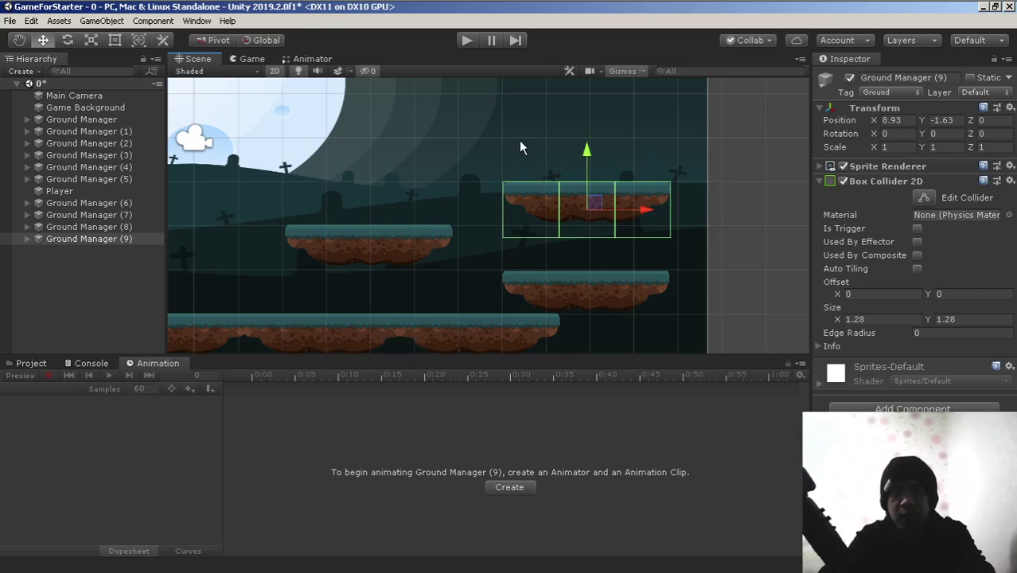
Duplicate Ground Manager (9) and place the copy above Ground Manager (8) at about X 3.99, Y -0.63
key("ctrl+d")
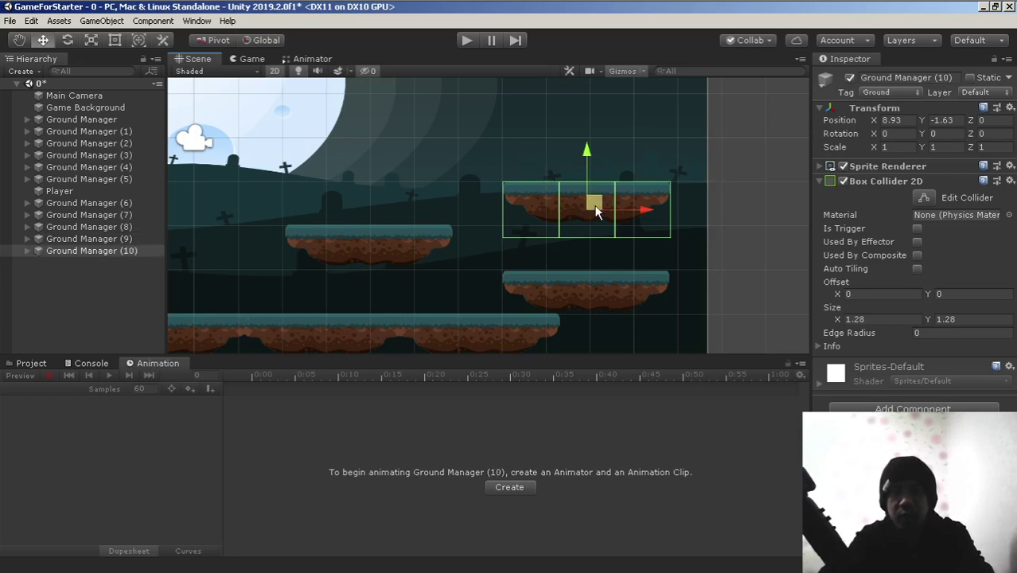
left_click_drag(593, 204, 380, 166)
scroll(407, 181, "up", 1)
scroll(407, 182, "up", 1)
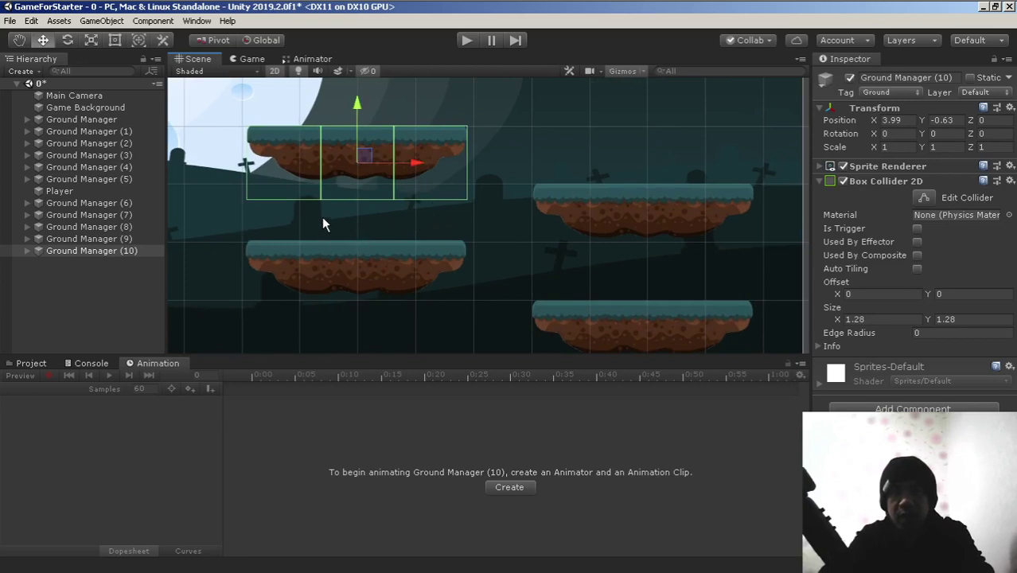
Raise Ground Manager (10) to about Y 0.205 to widen the vertical gap above Ground Manager (8)
scroll(323, 222, "up", 3)
scroll(335, 215, "down", 2)
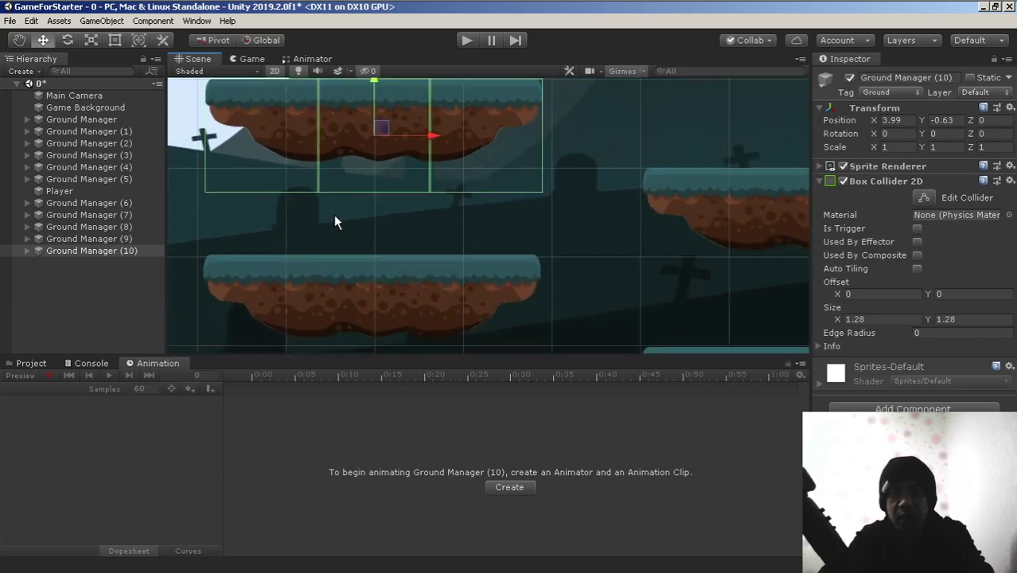
middle_click_drag(308, 229, 628, 199)
scroll(364, 223, "down", 1)
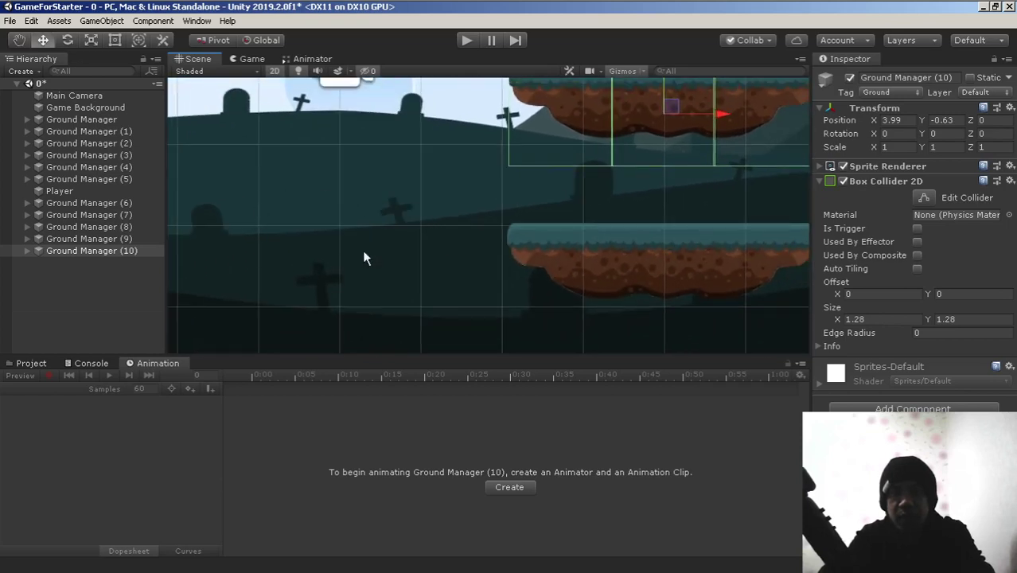
key("f")
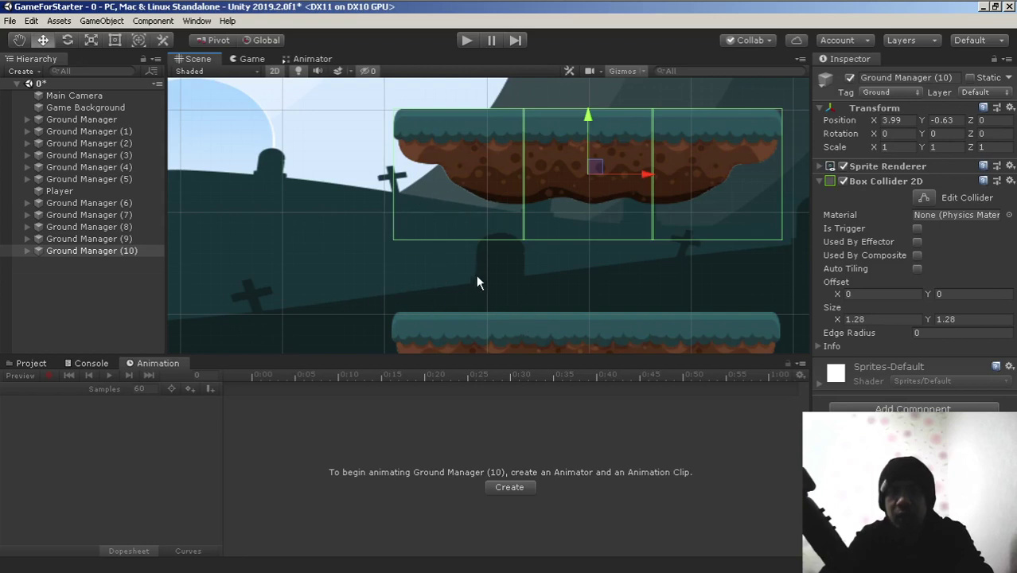
scroll(509, 238, "down", 2)
middle_click_drag(528, 220, 439, 215)
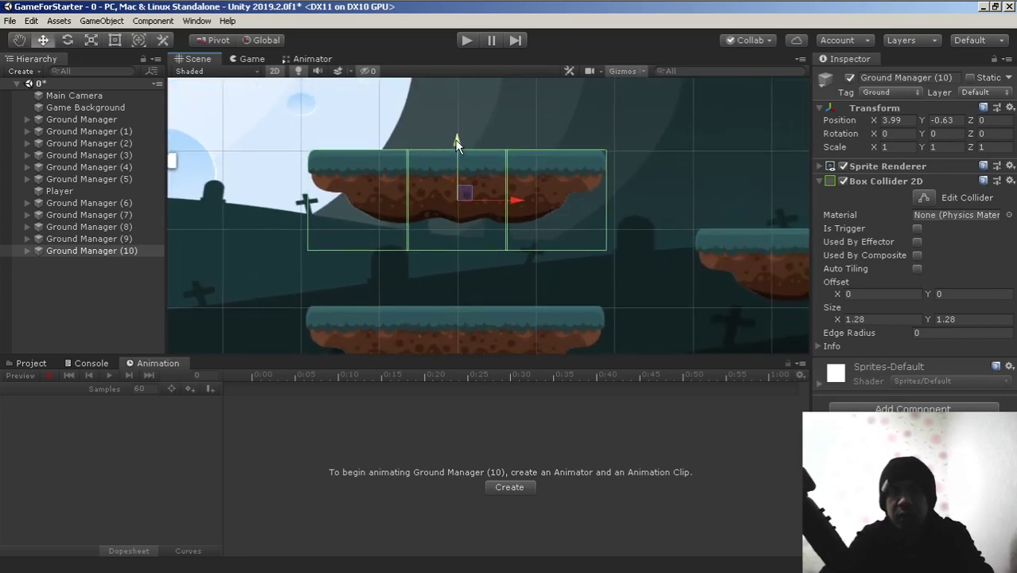
left_click_drag(457, 143, 485, 76)
middle_click_drag(254, 289, 382, 211)
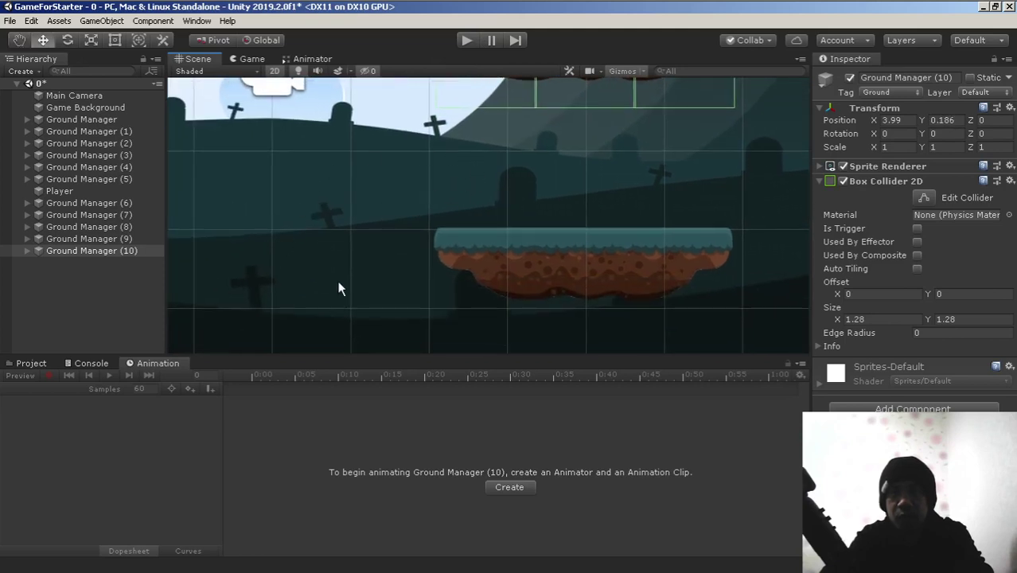
middle_click_drag(594, 129, 545, 141)
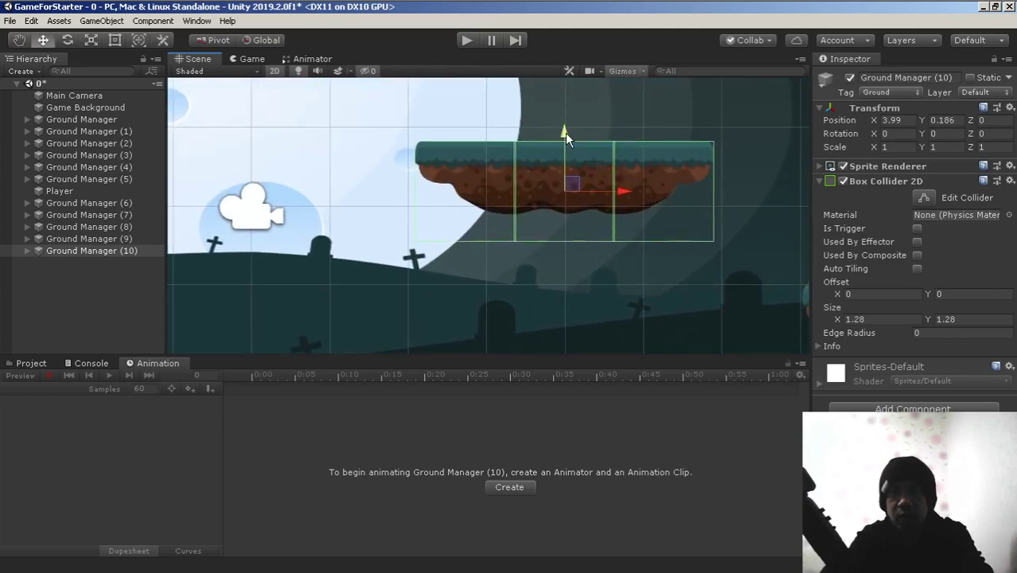
left_click_drag(565, 132, 566, 132)
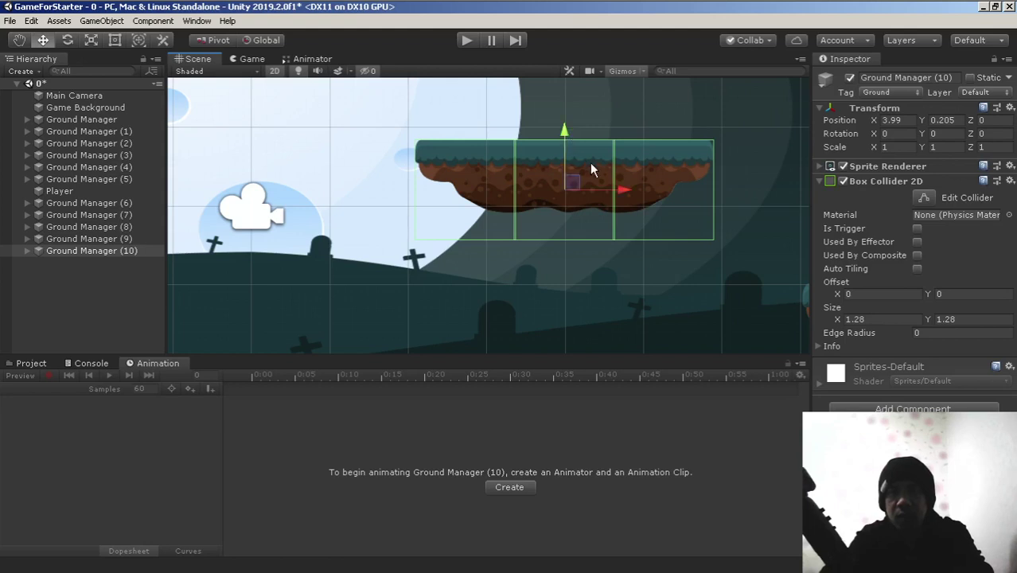
Fine-tune the position of Ground Manager (10) to about X 3.667, Y 0.338
left_click_drag(623, 185, 629, 186)
middle_click_drag(681, 197, 521, 177)
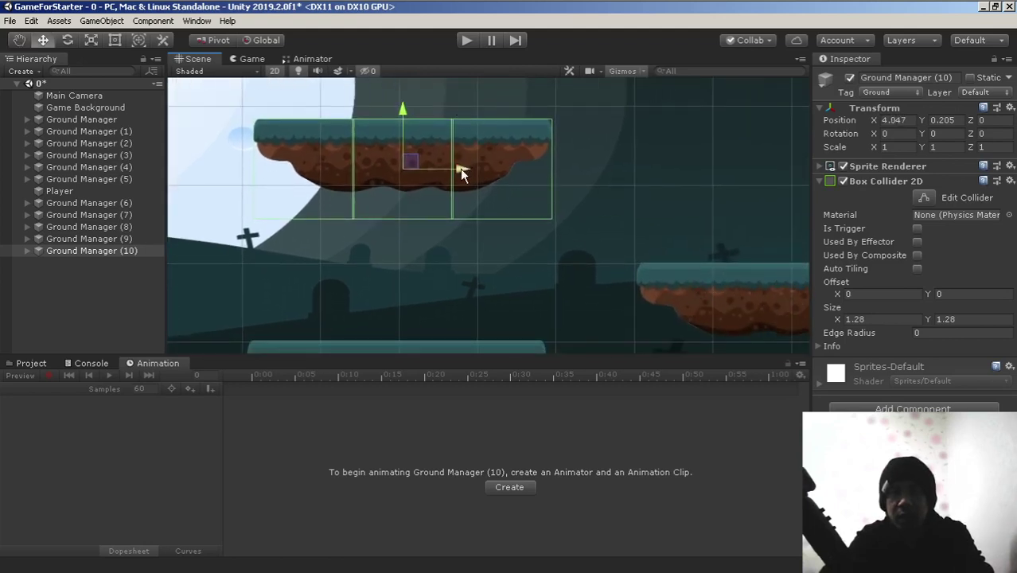
left_click_drag(462, 170, 425, 169)
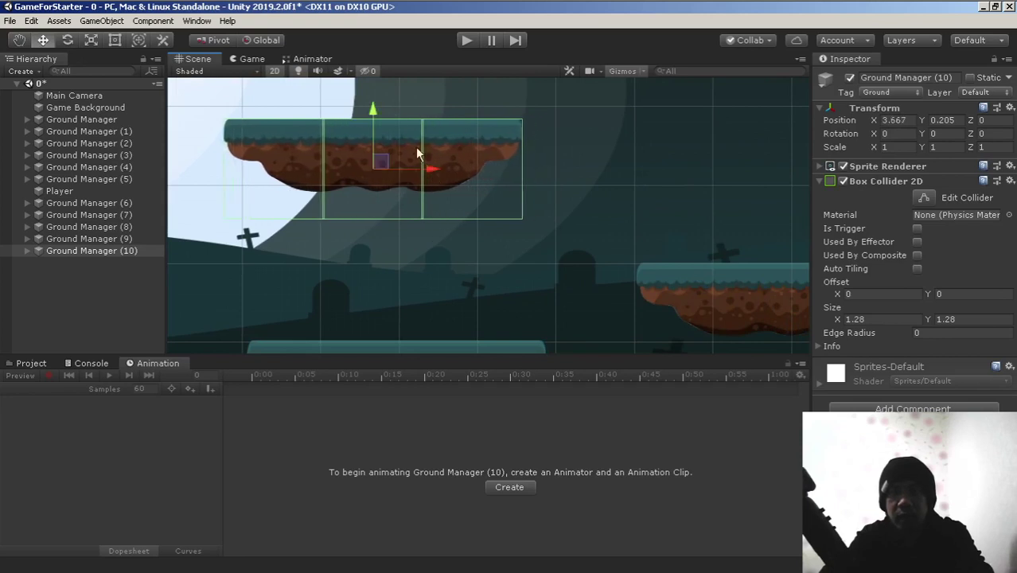
left_click_drag(373, 108, 371, 96)
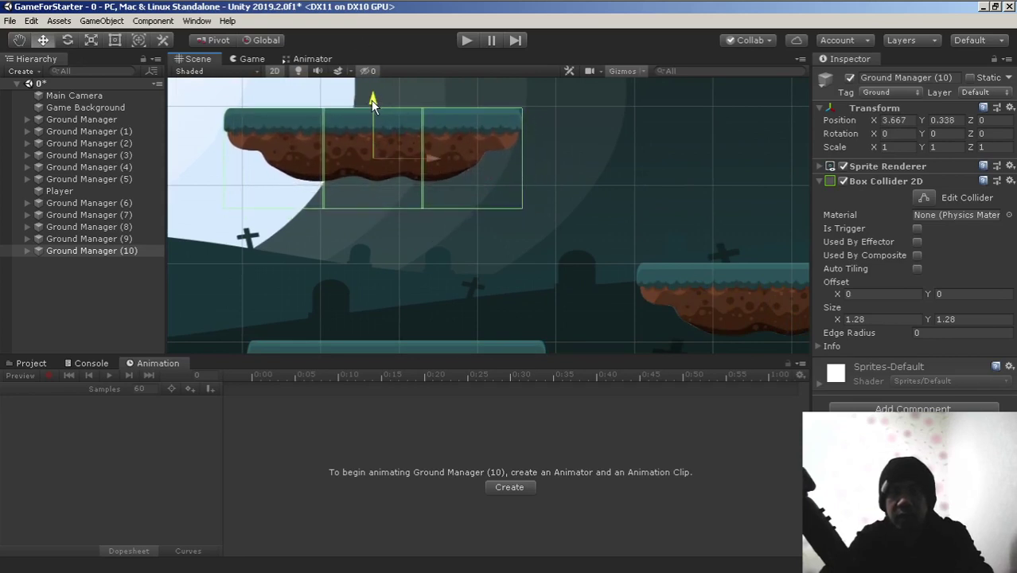
Shift Ground Manager (10) right to about X 3.819 and check the platform layout in the Game view
mouse_move(430, 162)
left_mouse_down()
mouse_move(456, 174)
mouse_move(440, 168)
left_mouse_up()
scroll(440, 166, "down", 3)
middle_click_drag(440, 166, 593, 231)
scroll(594, 231, "down", 3)
left_click(251, 63)
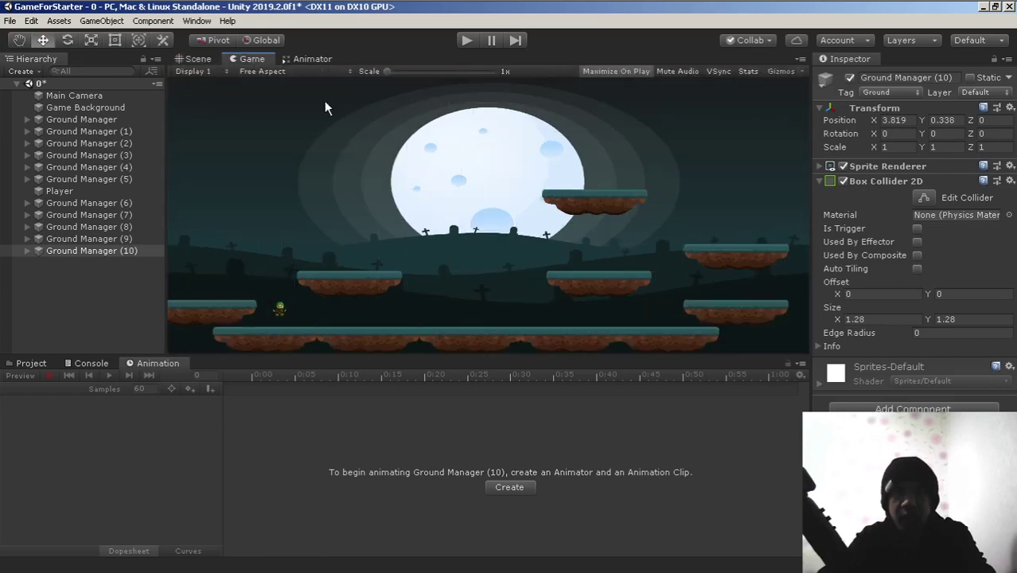
Play the game and test jumping the player from the ground up across the two lowest platforms on the level's left side
left_click(467, 40)
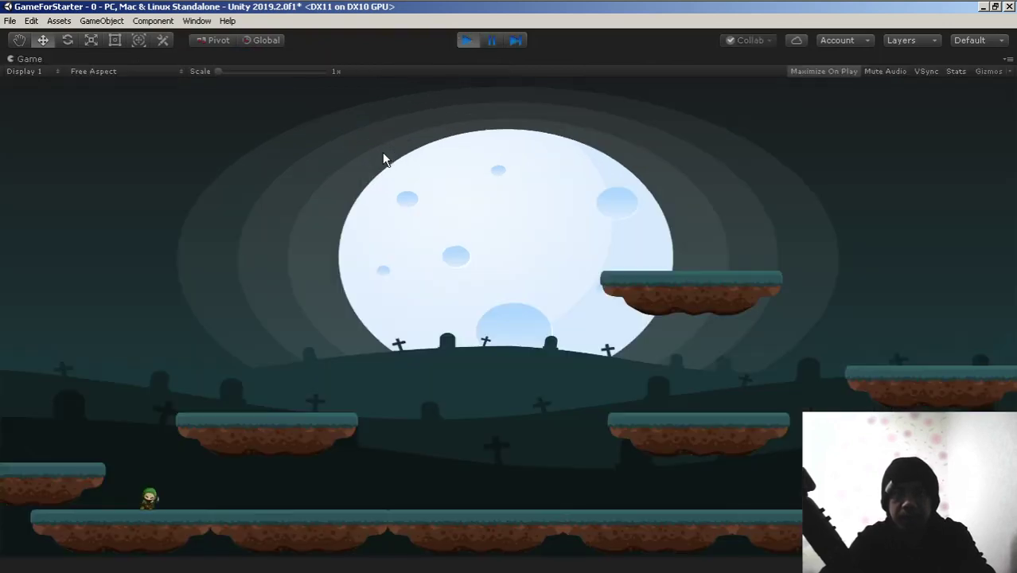
key("Right")
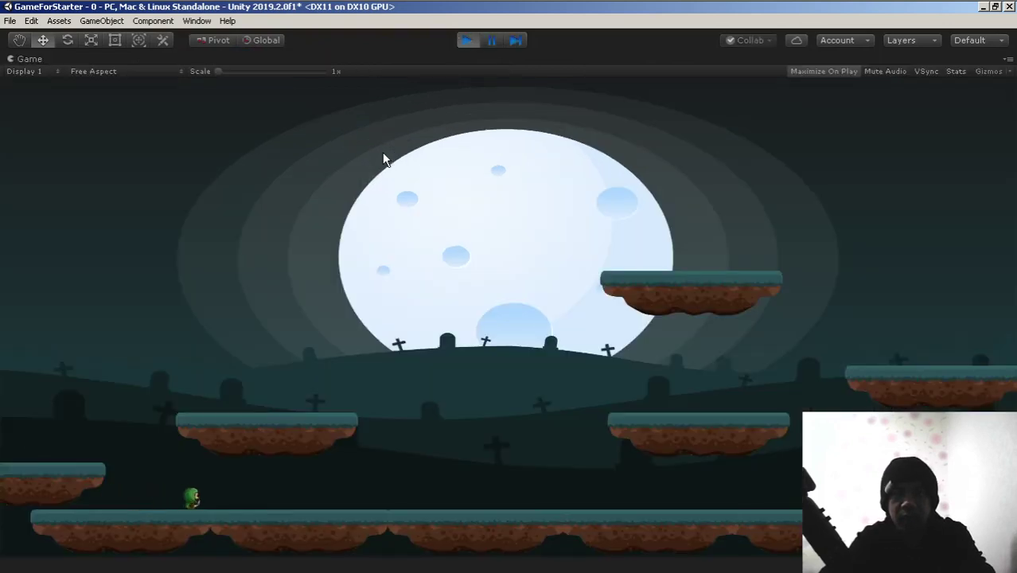
key("Left")
key("space")
key("Right")
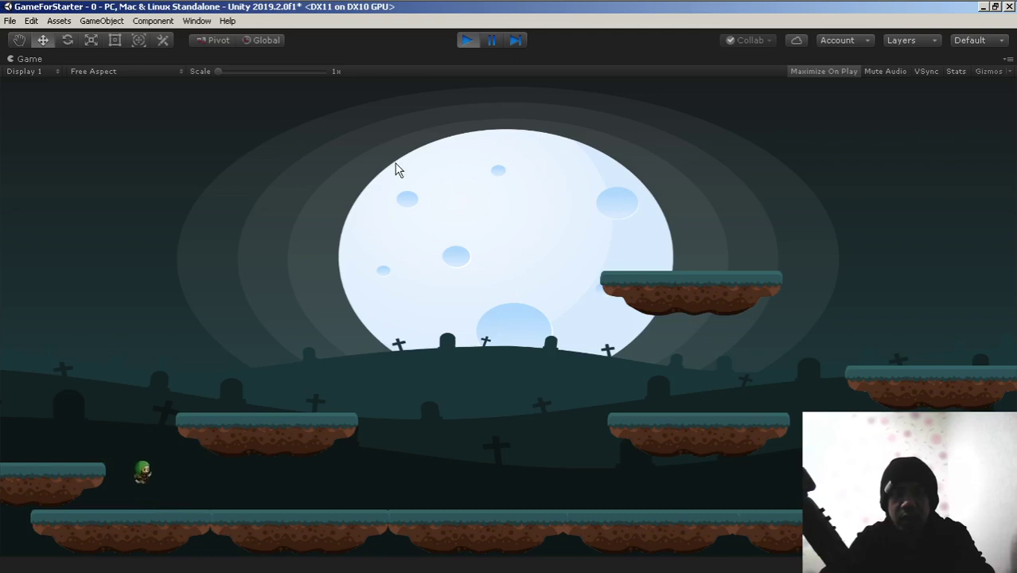
key("Left")
key("space")
key("space")
key("Right")
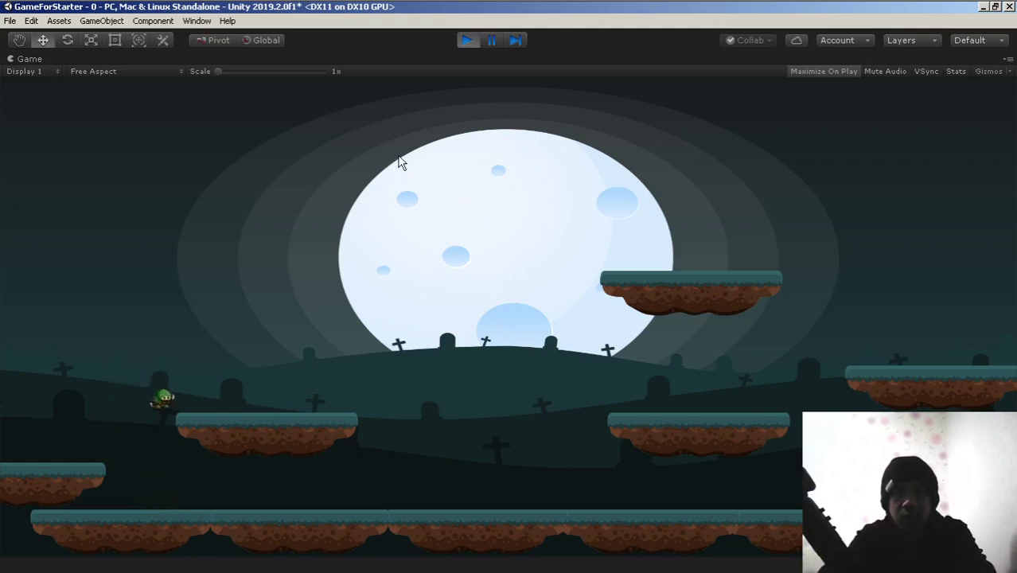
key("space")
key("Right")
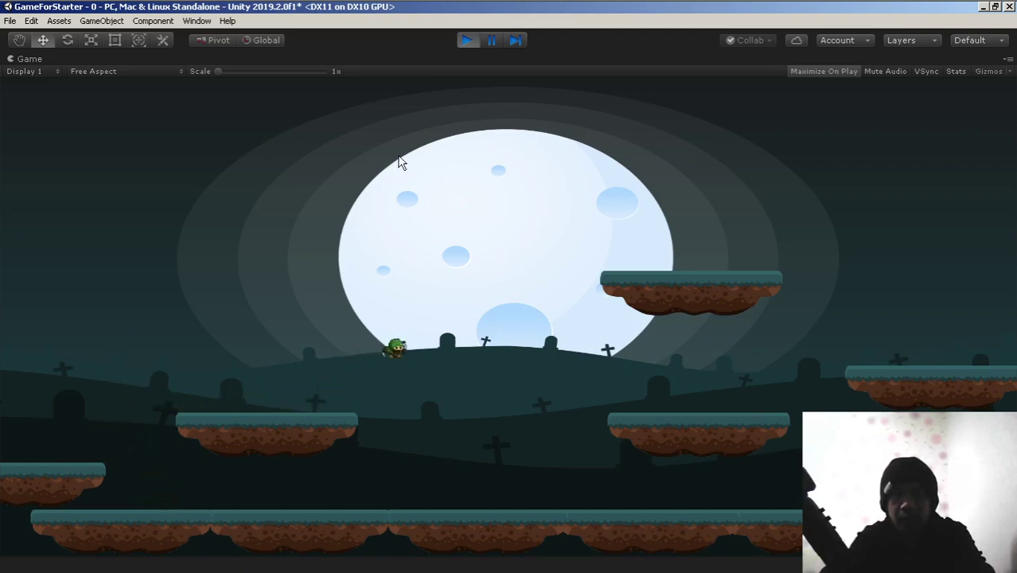
Run the player right along the ground to the level's far side and back left to the middle
key("Right")
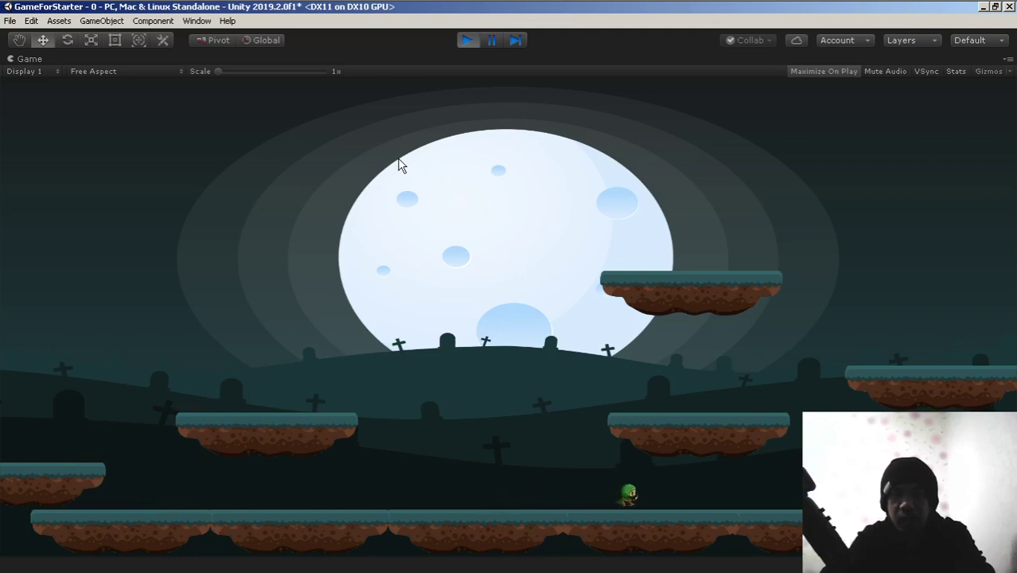
key("Right")
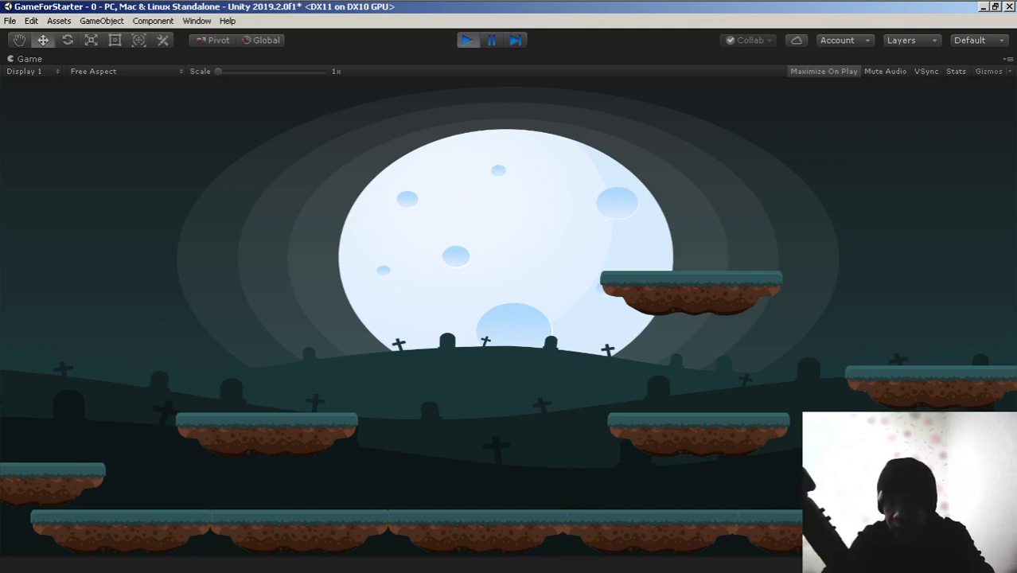
key("Left")
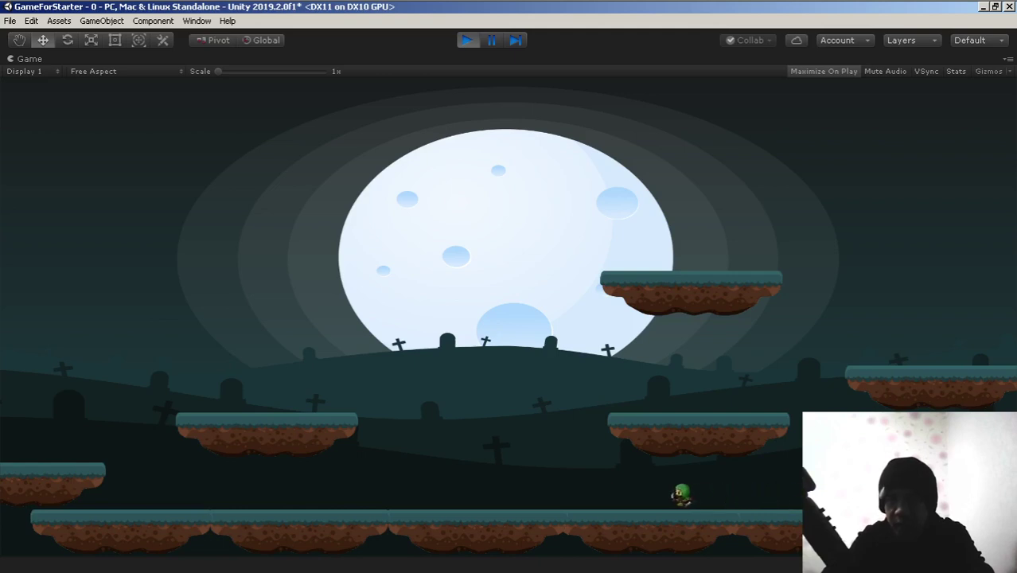
key("Left")
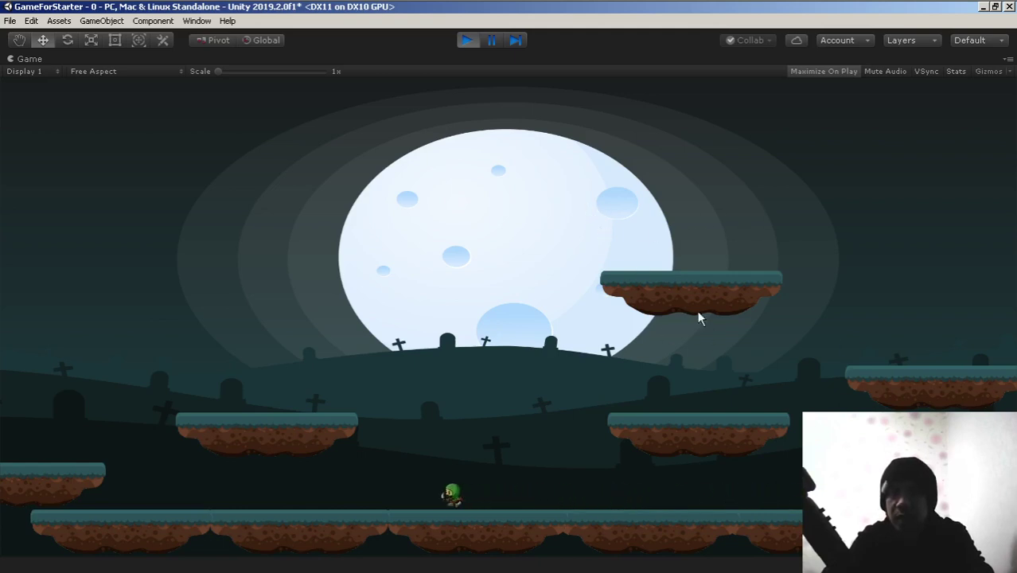
key("Left")
Walk the player alternately right and left on the middle ground to check that the sprite faces its movement direction
key("Right")
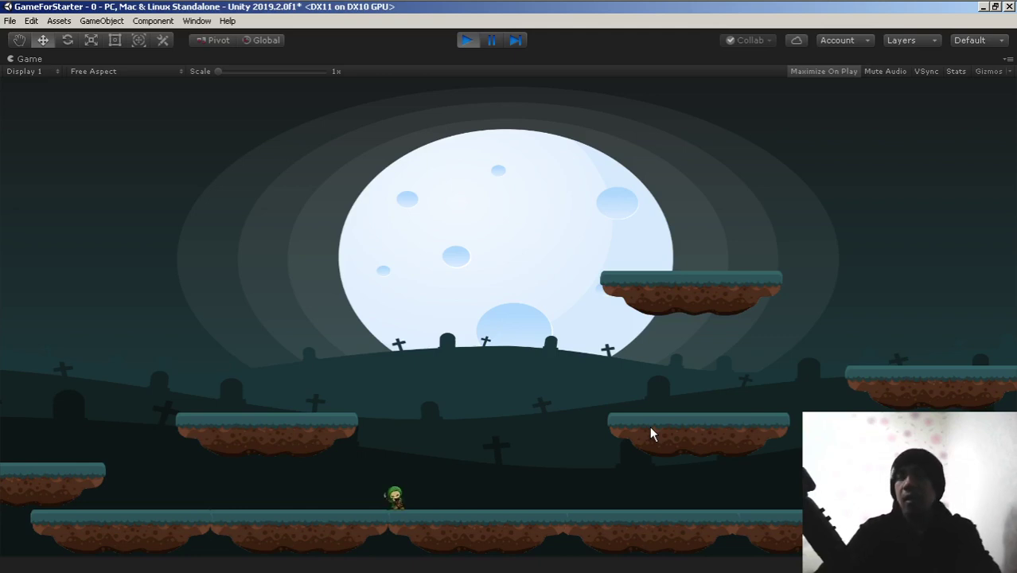
key("Right")
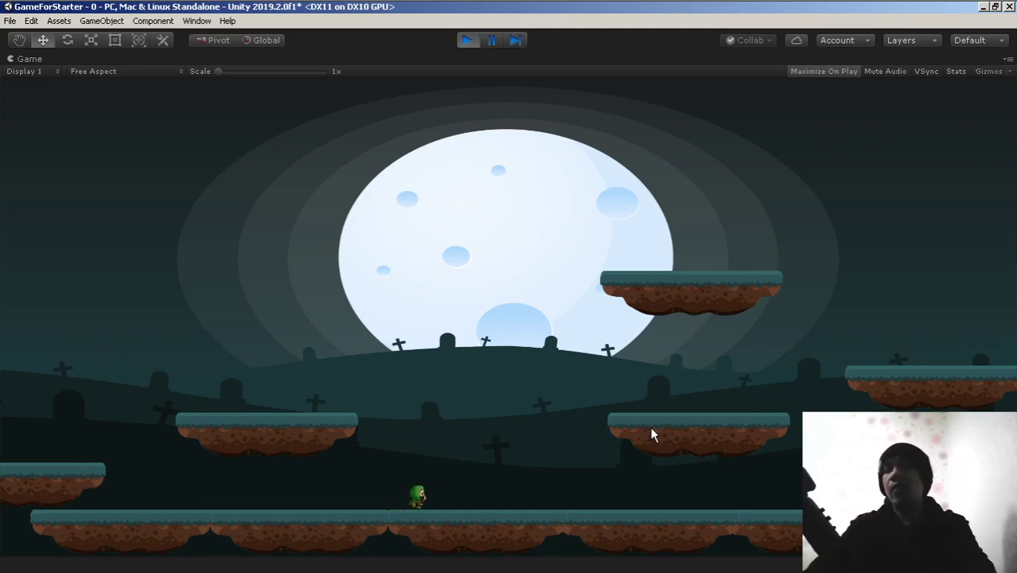
key("Right")
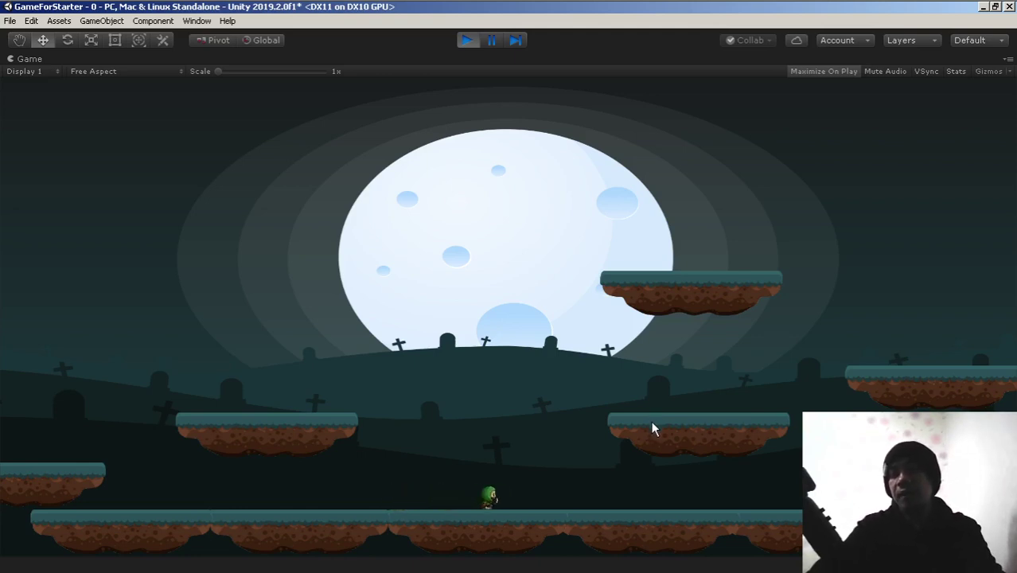
key("Left")
key("Right")
key("Left")
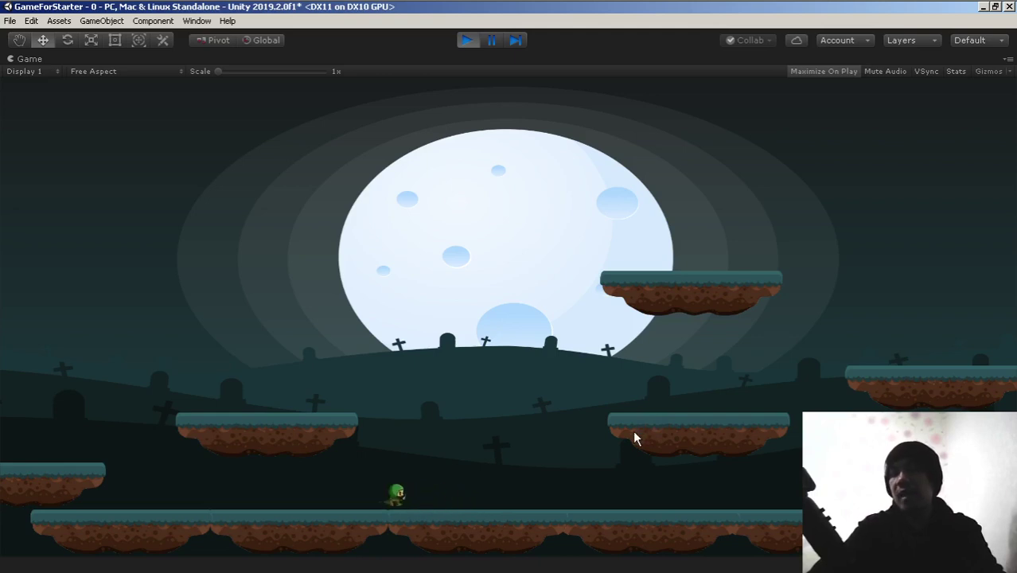
key("Right")
key("Left")
key("Right")
key("Left")
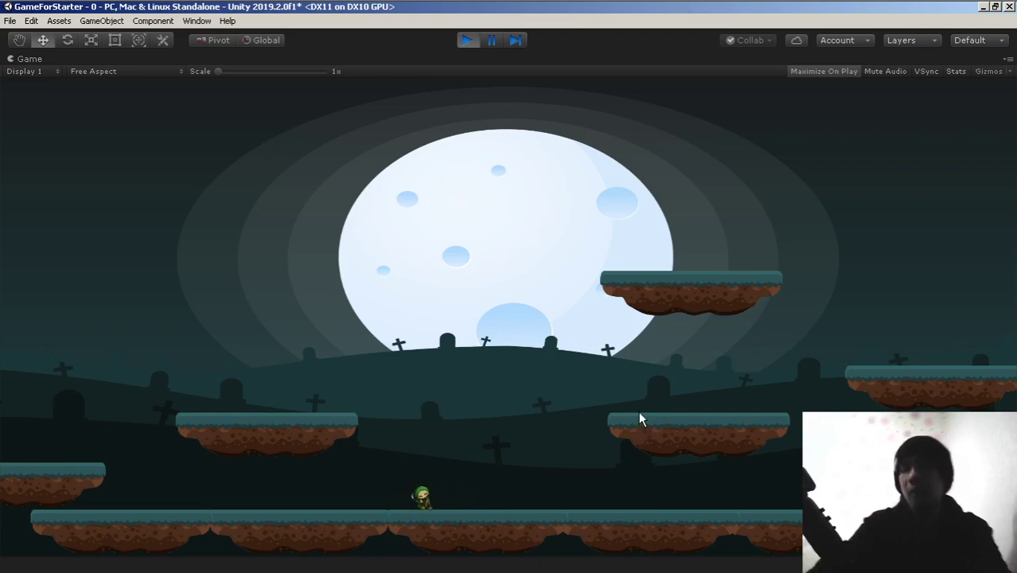
key("Right")
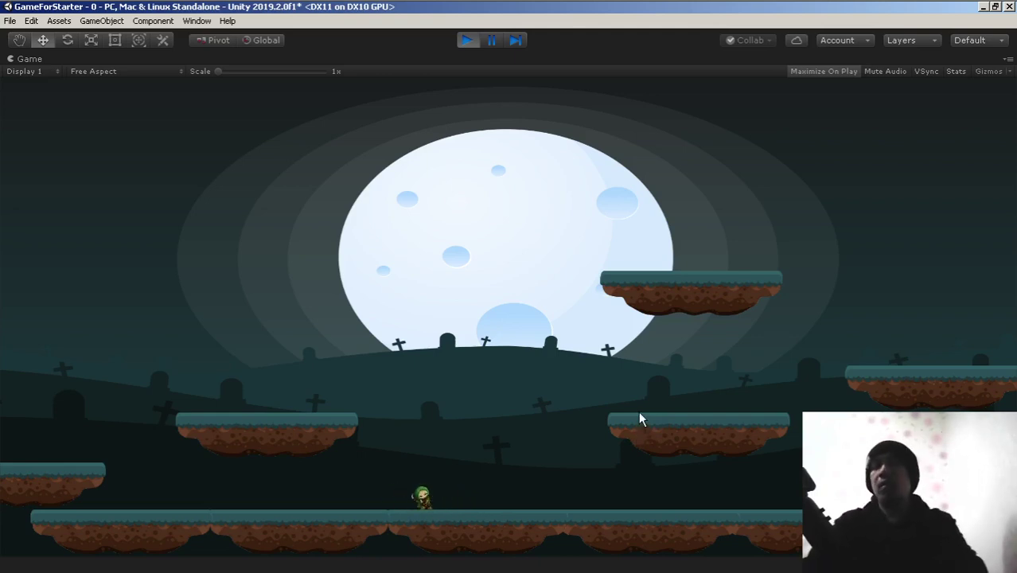
key("Left")
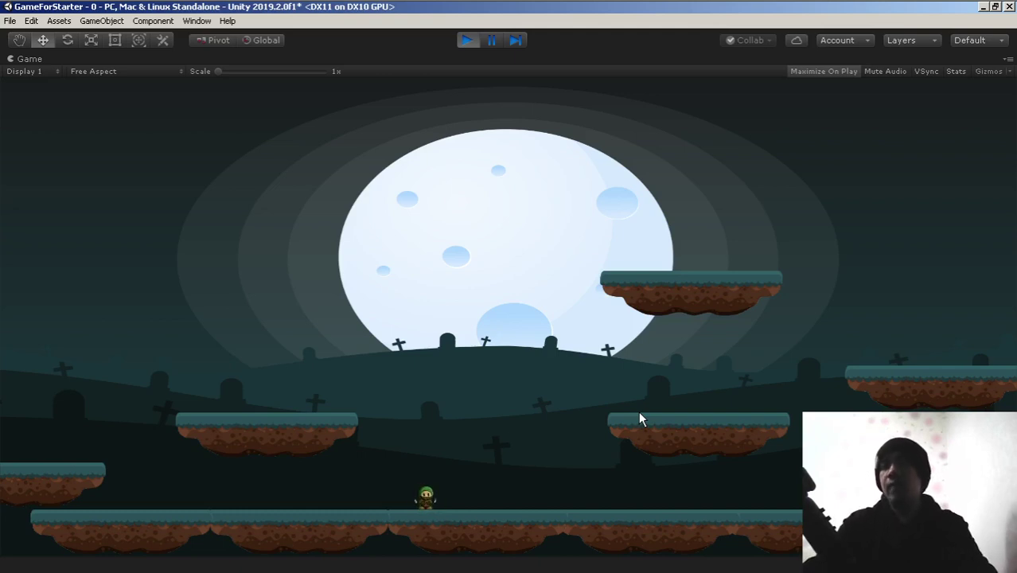